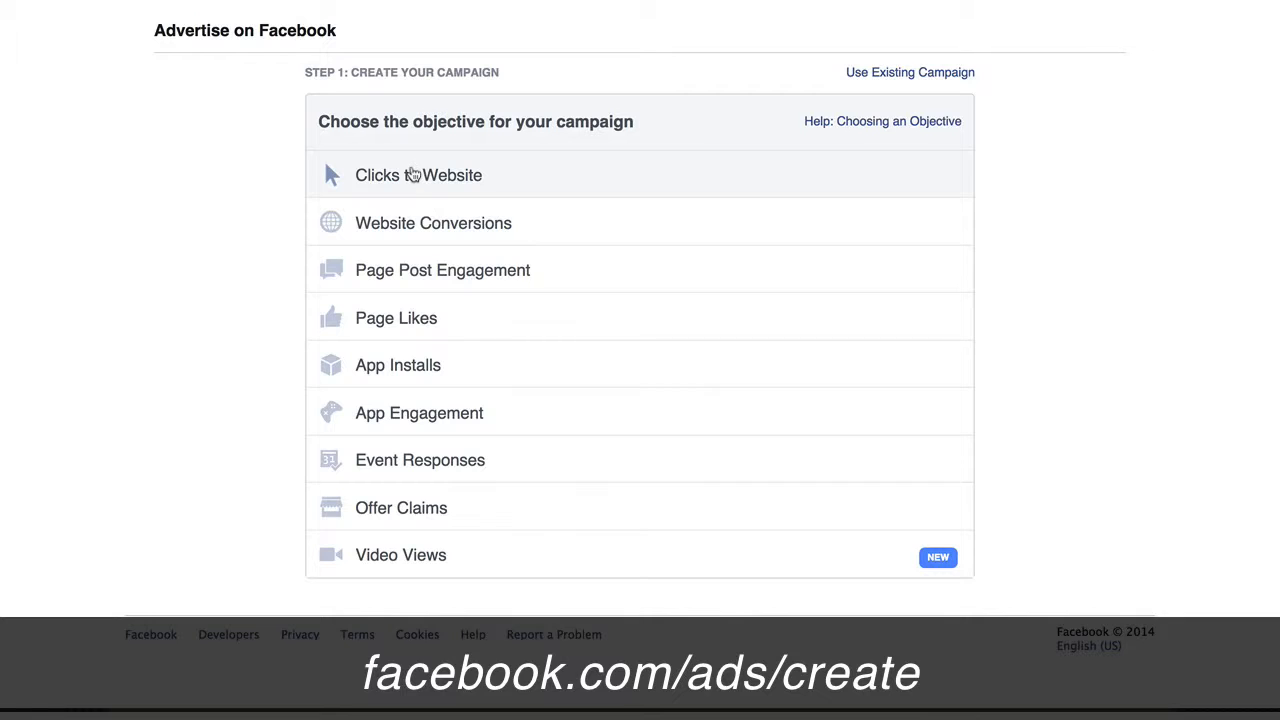
Choose the Clicks to Website objective and promote the suggested email-fundraising page URL.
left_click(412, 175)
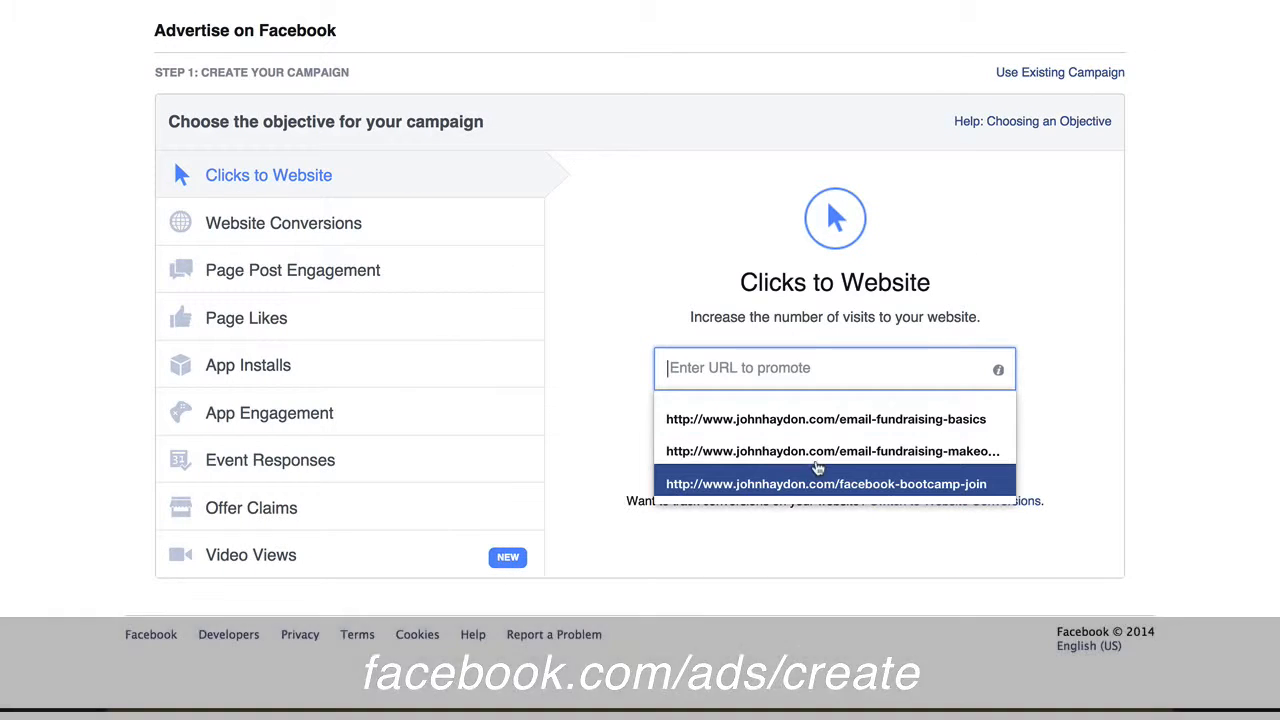
left_click(818, 458)
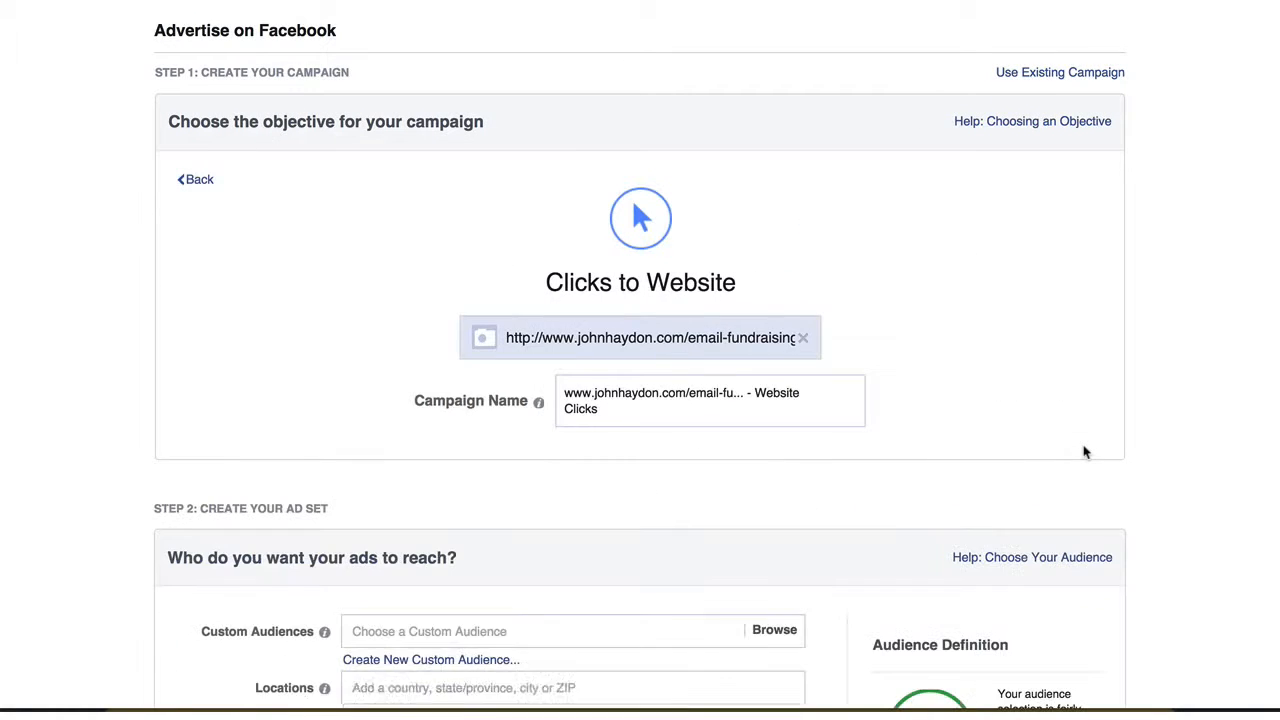
Keep the default audience and budget, and search the stock images for "family dinner" in the ad creation section.
scroll(35, 388, "down", 5)
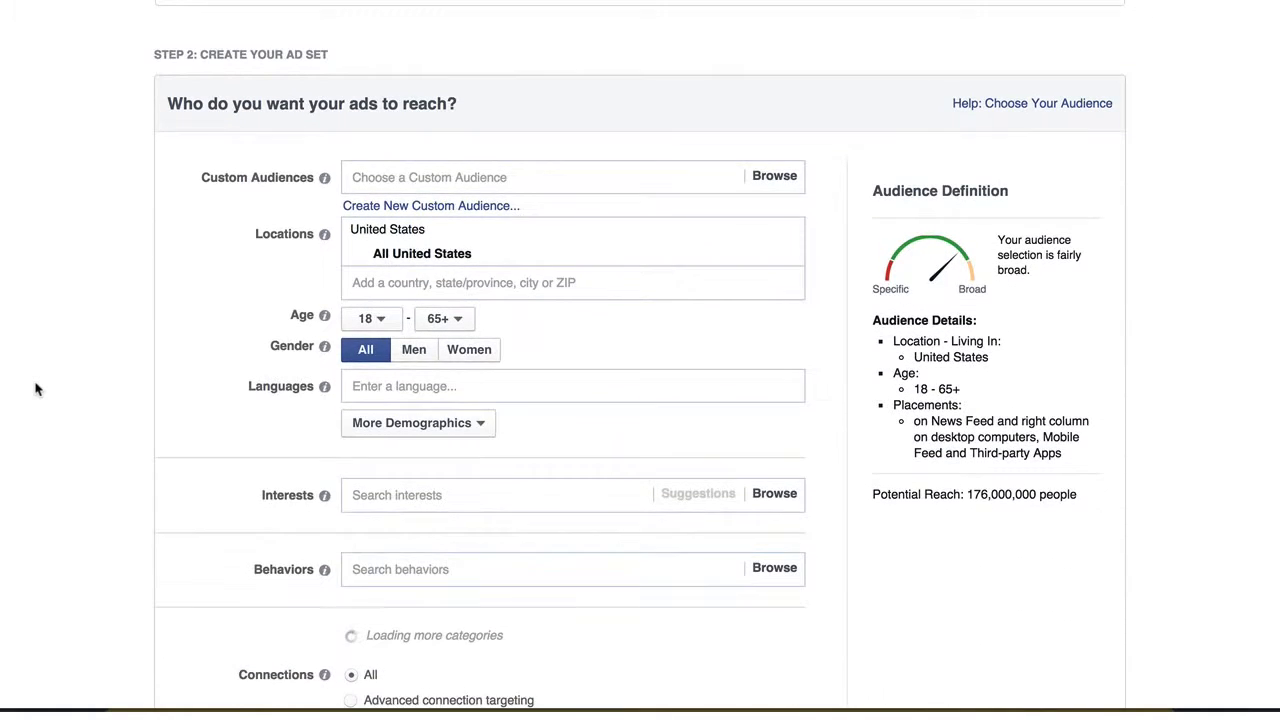
scroll(35, 388, "down", 3)
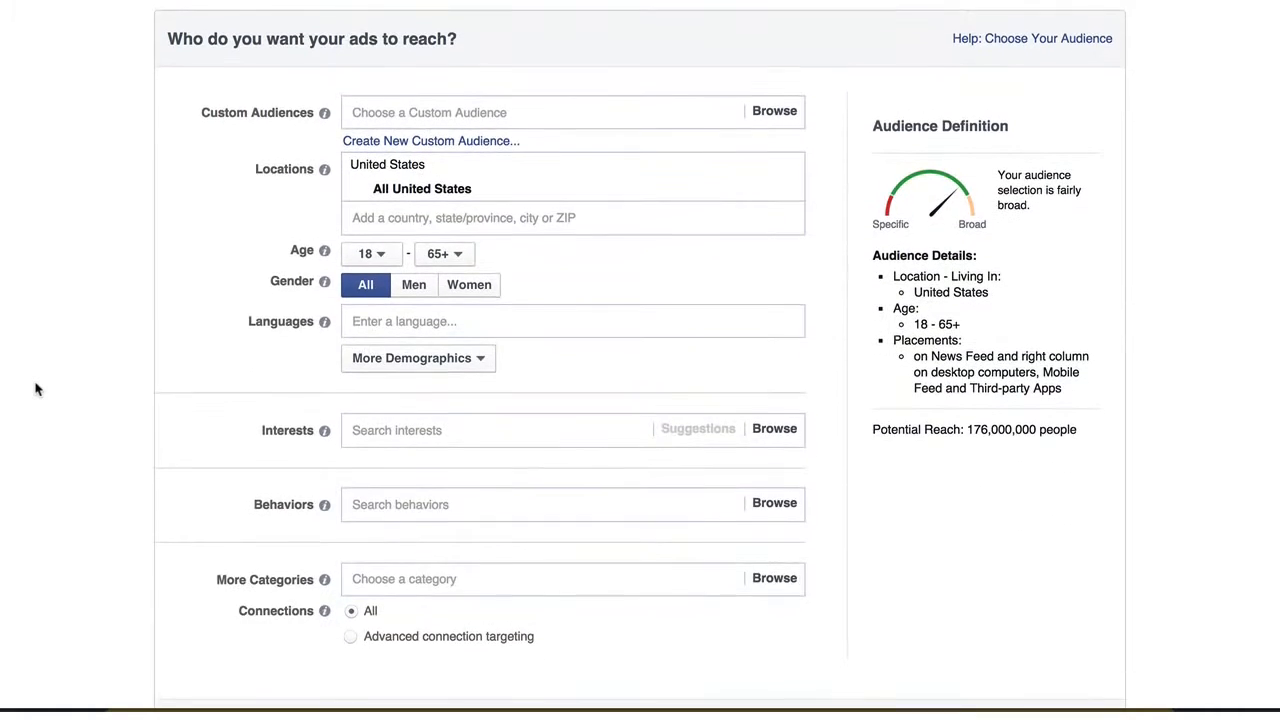
scroll(35, 388, "down", 5)
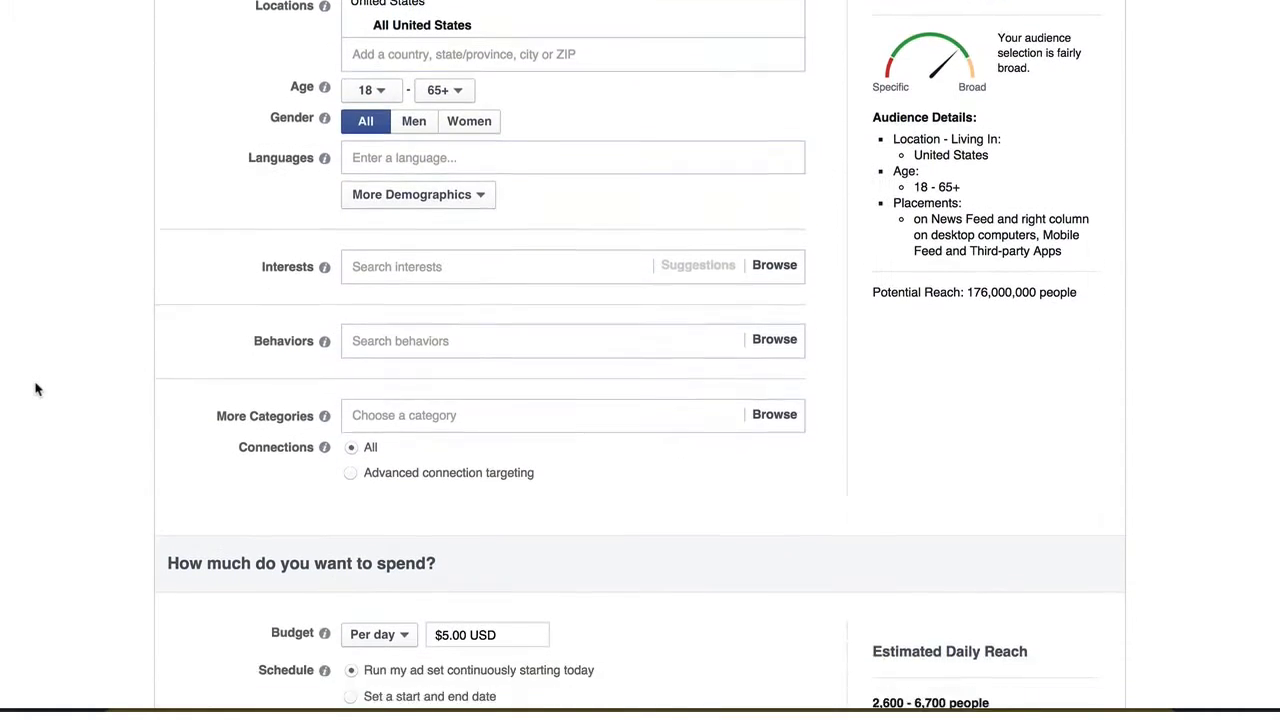
scroll(35, 388, "down", 6)
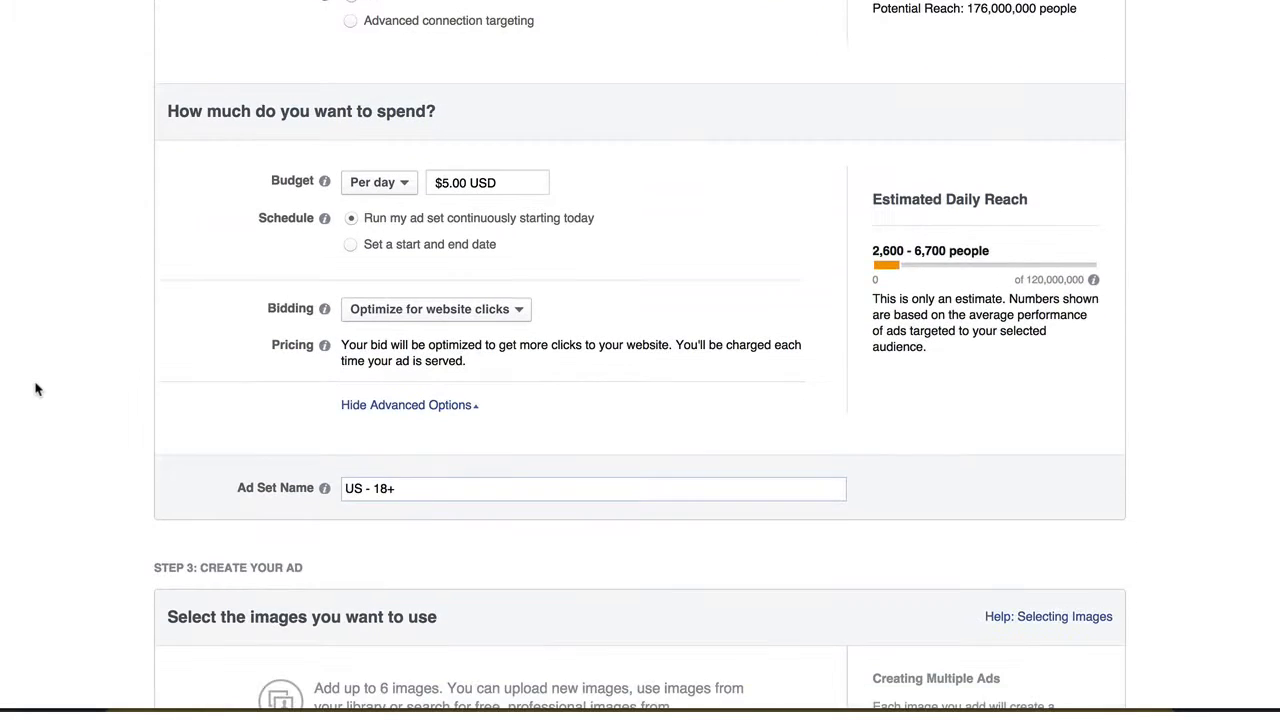
scroll(35, 388, "down", 8)
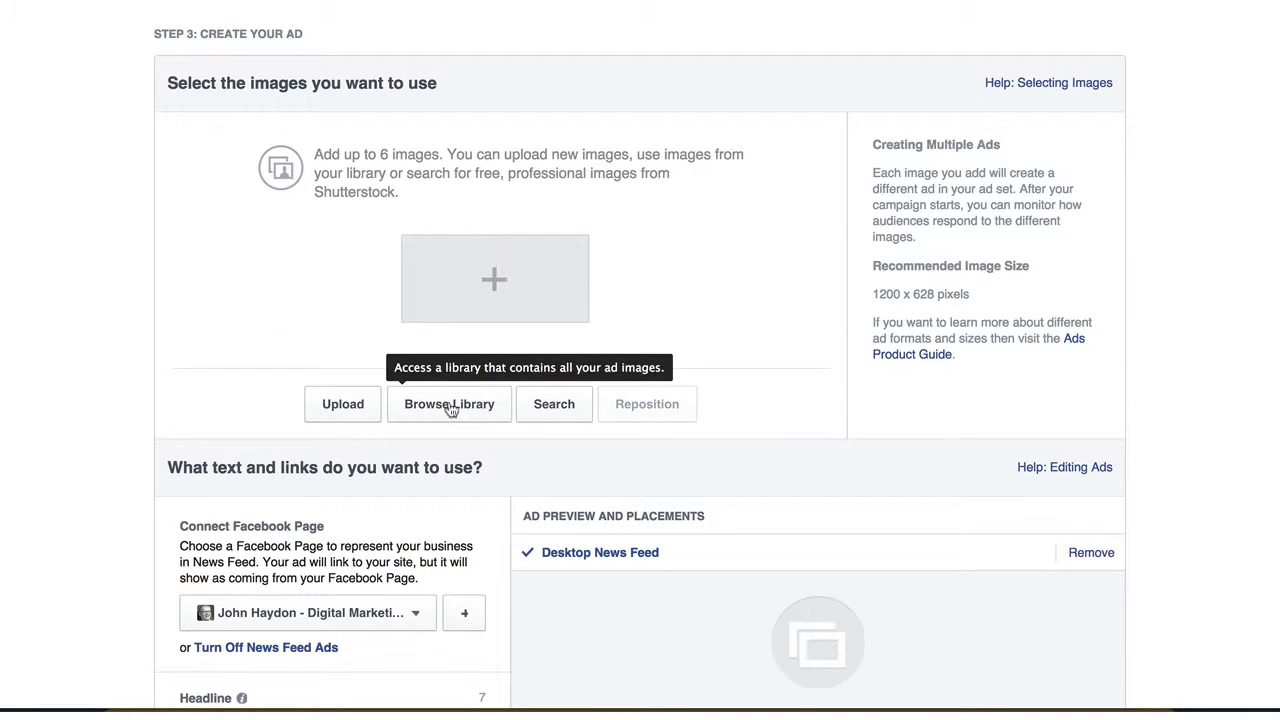
left_click(451, 407)
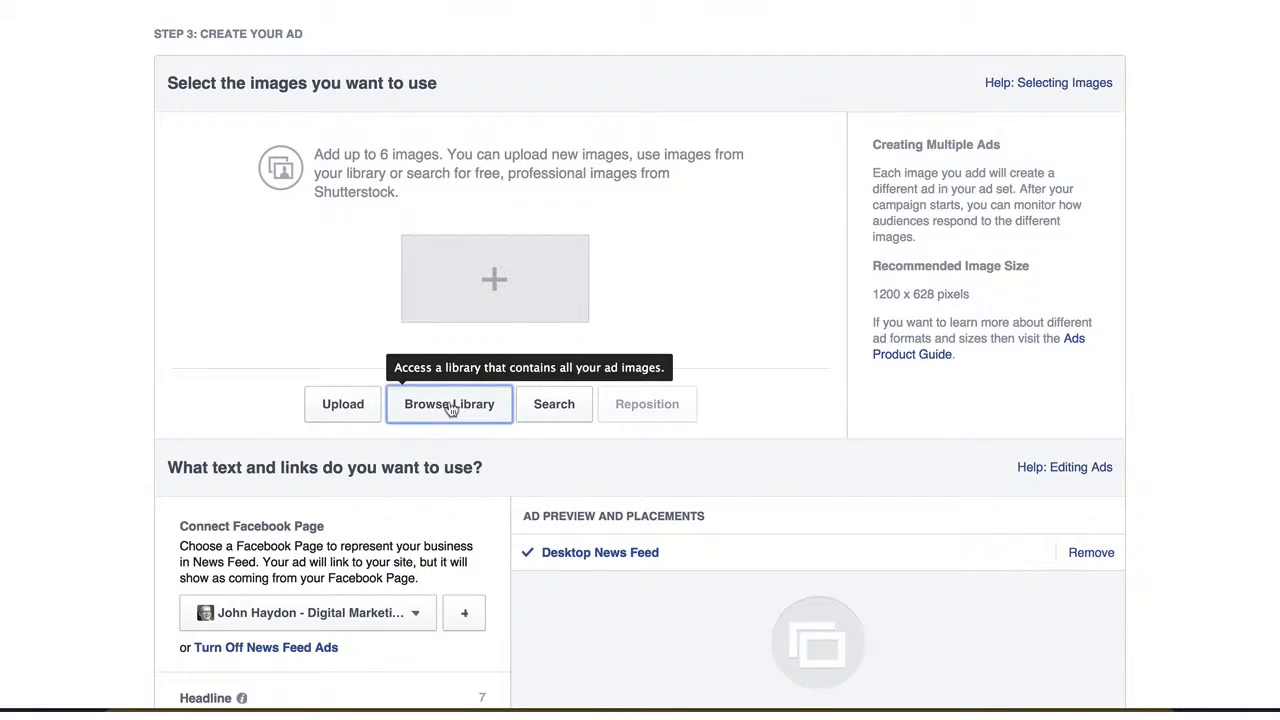
left_click(745, 64)
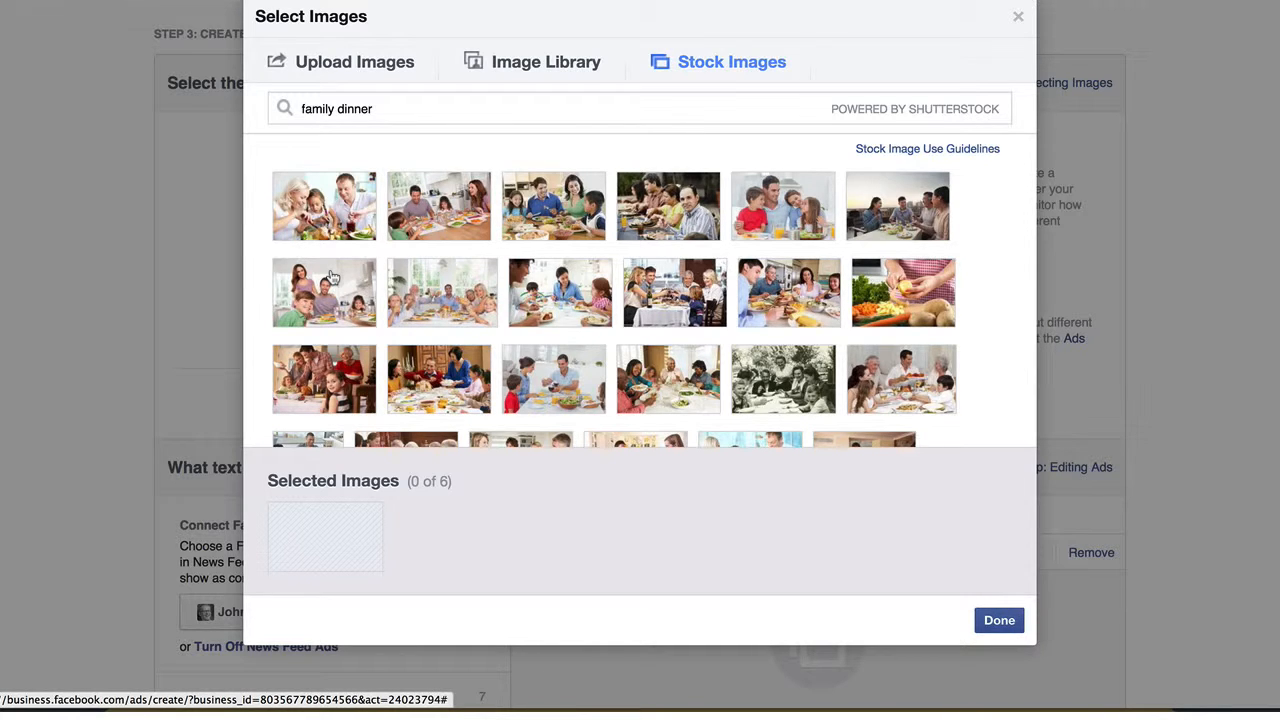
Add six different family dinner stock photos to the ad and confirm the selection.
scroll(333, 277, "down", 10)
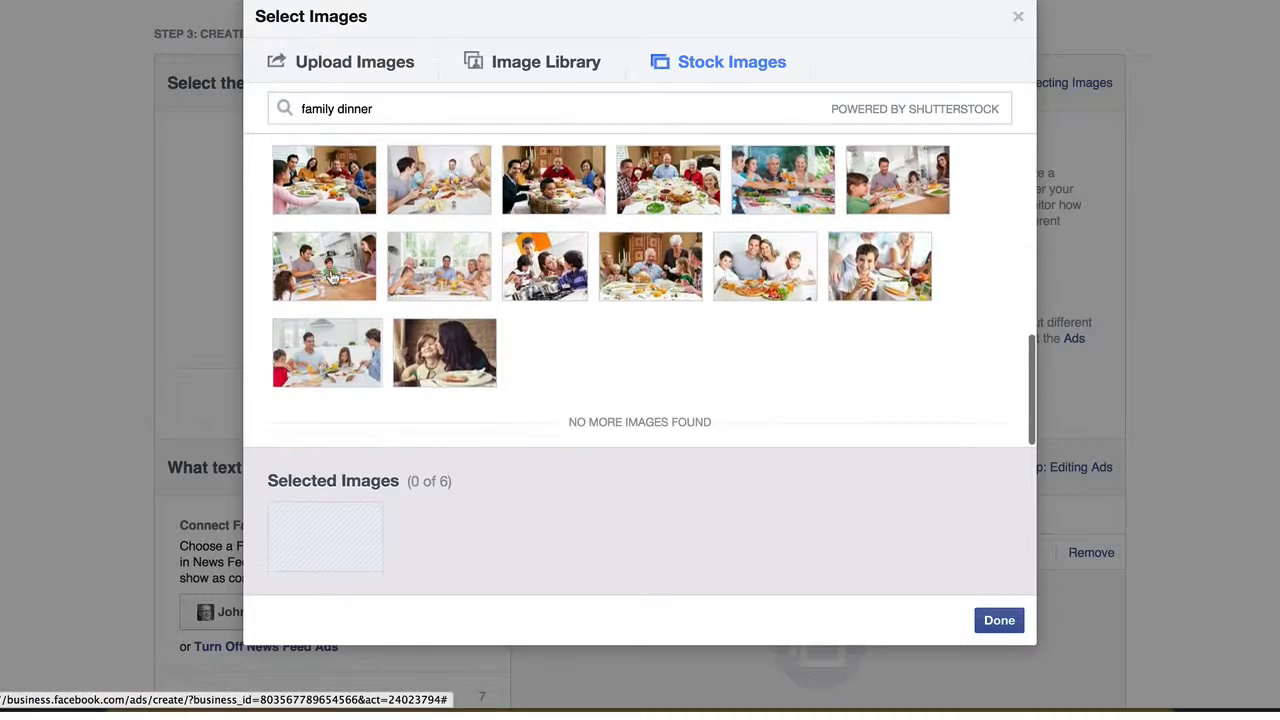
scroll(333, 277, "up", 10)
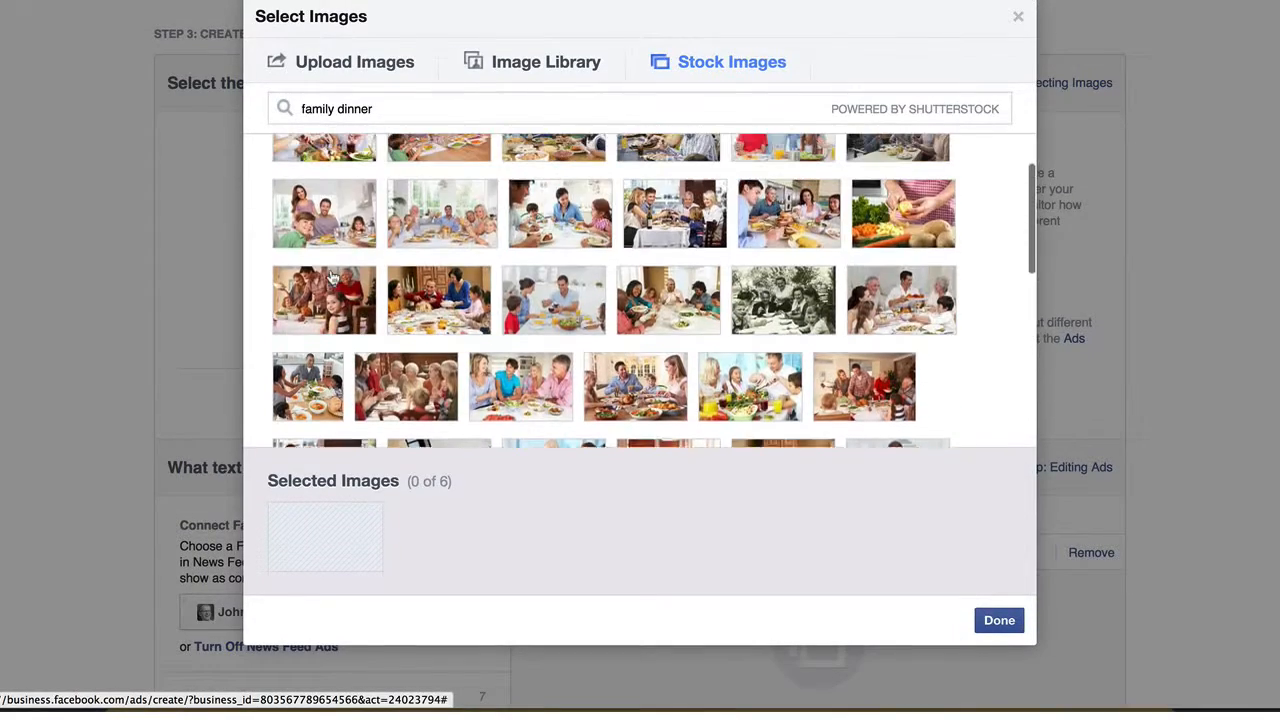
scroll(333, 277, "down", 3)
scroll(333, 277, "up", 6)
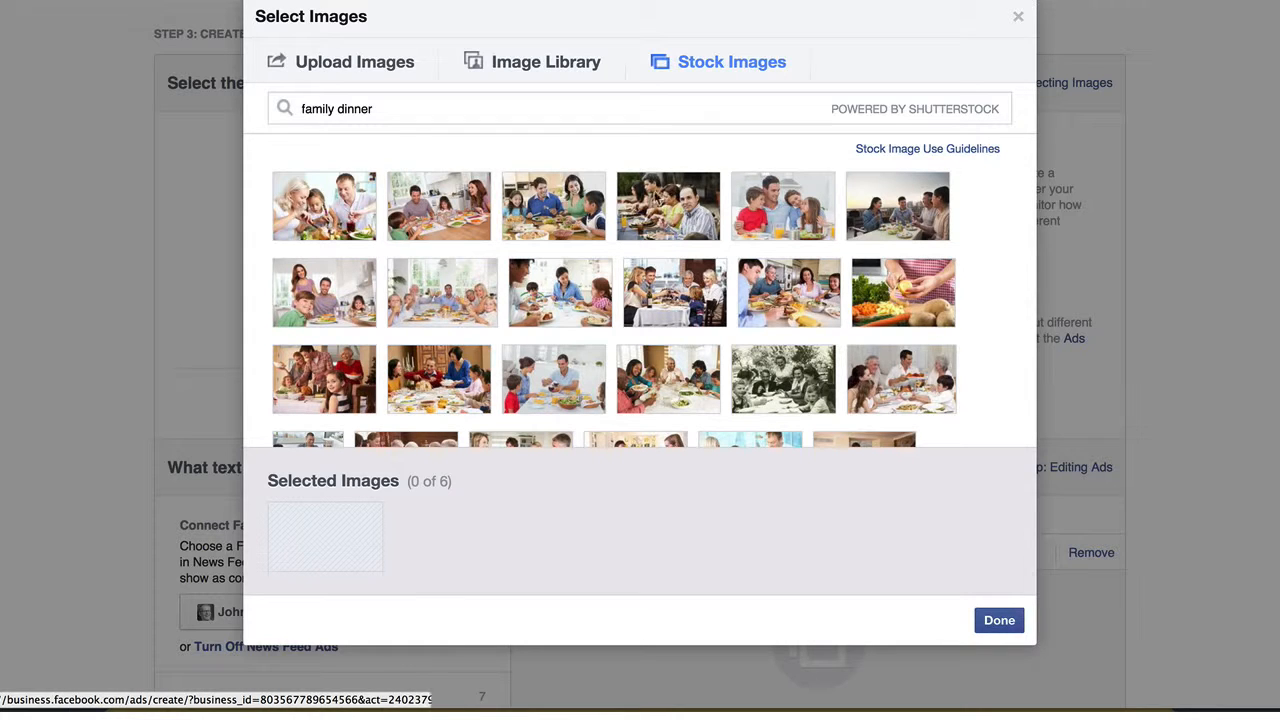
left_click(793, 188)
scroll(781, 300, "down", 5)
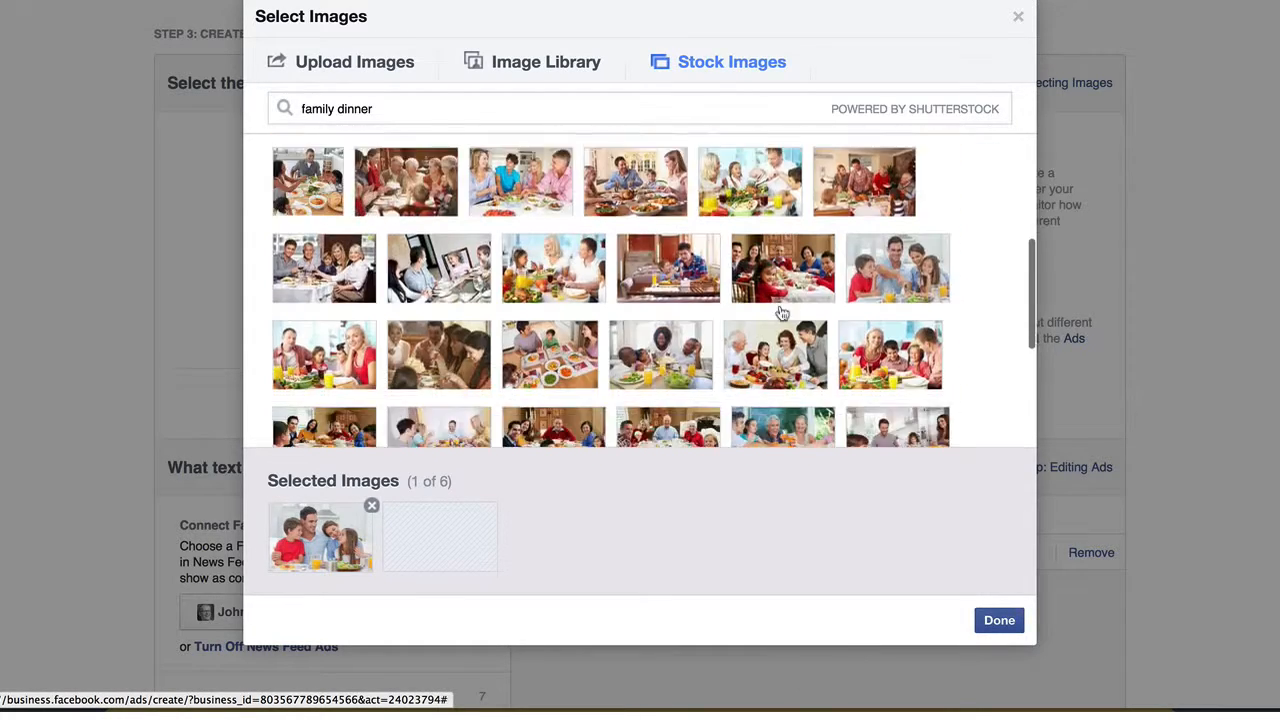
scroll(781, 312, "down", 3)
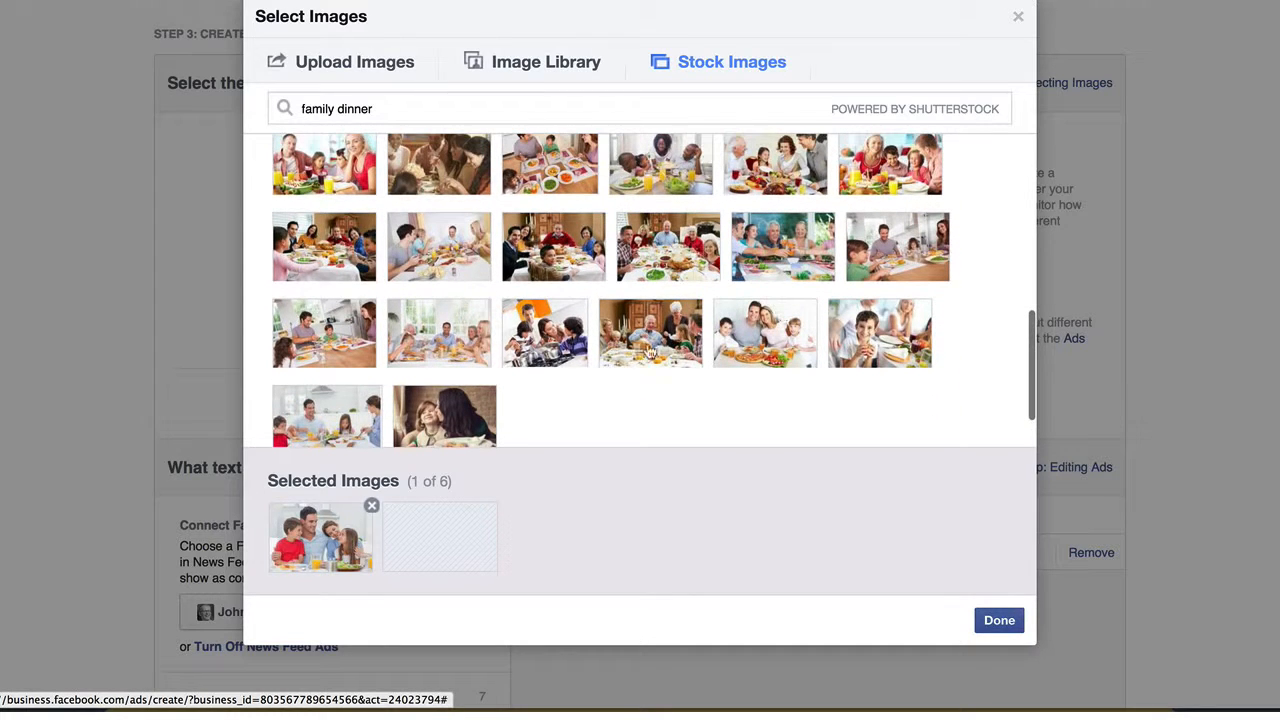
left_click(561, 330)
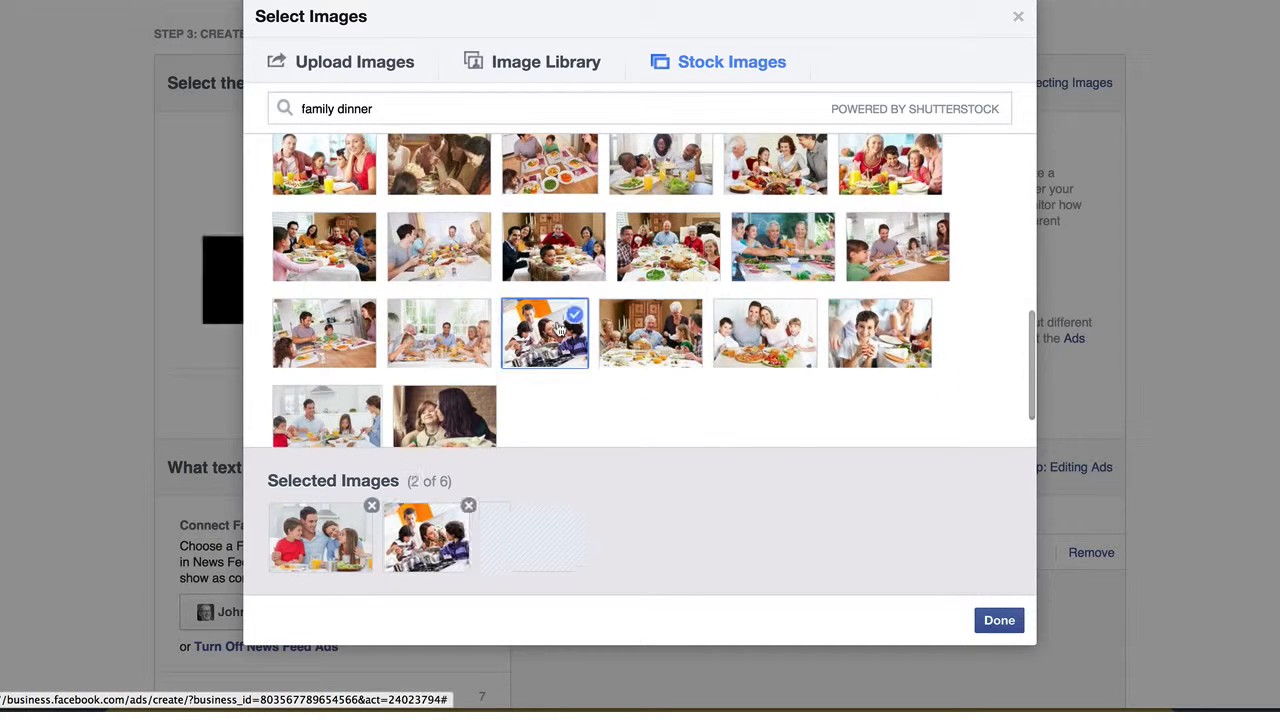
left_click(438, 414)
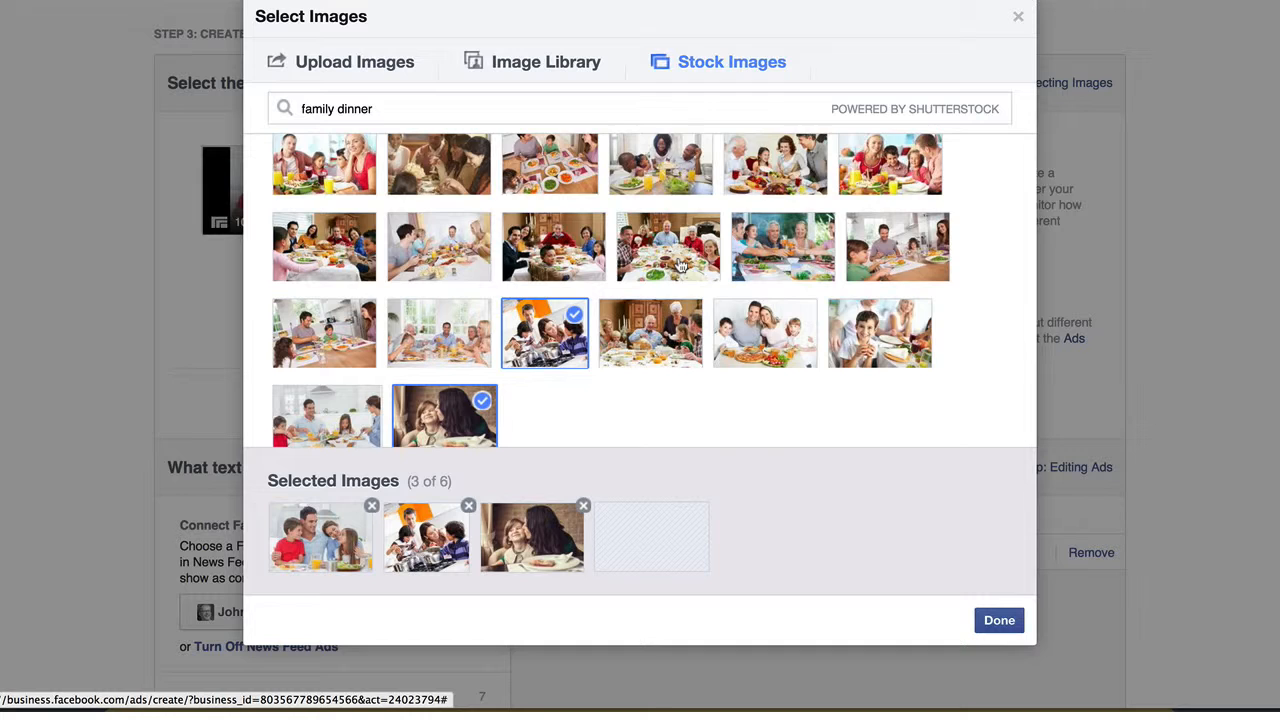
scroll(620, 264, "up", 10)
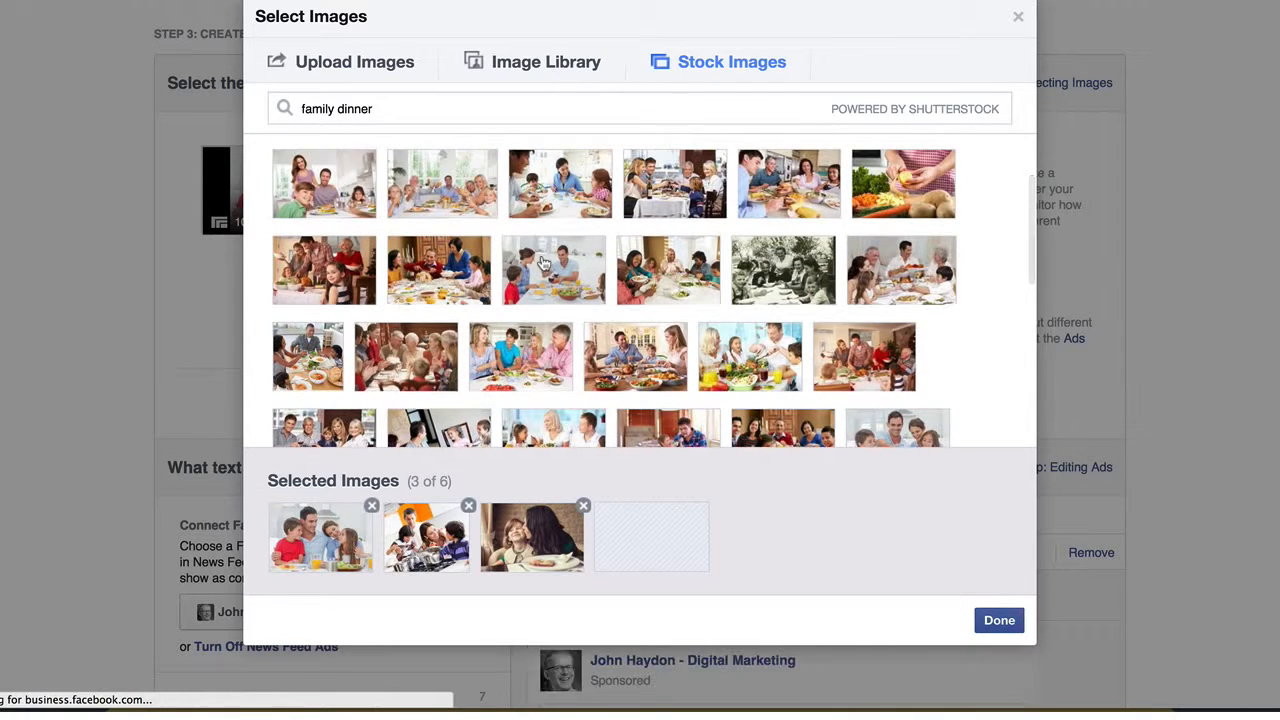
left_click(543, 262)
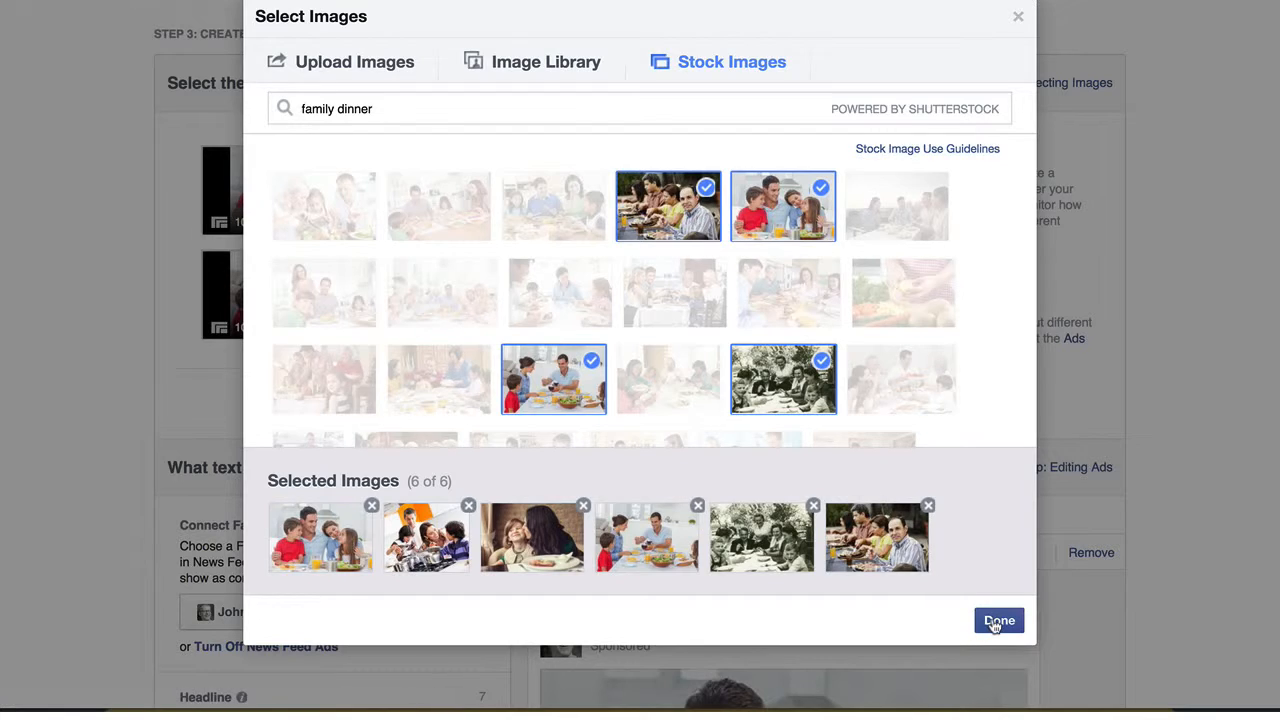
left_click(997, 619)
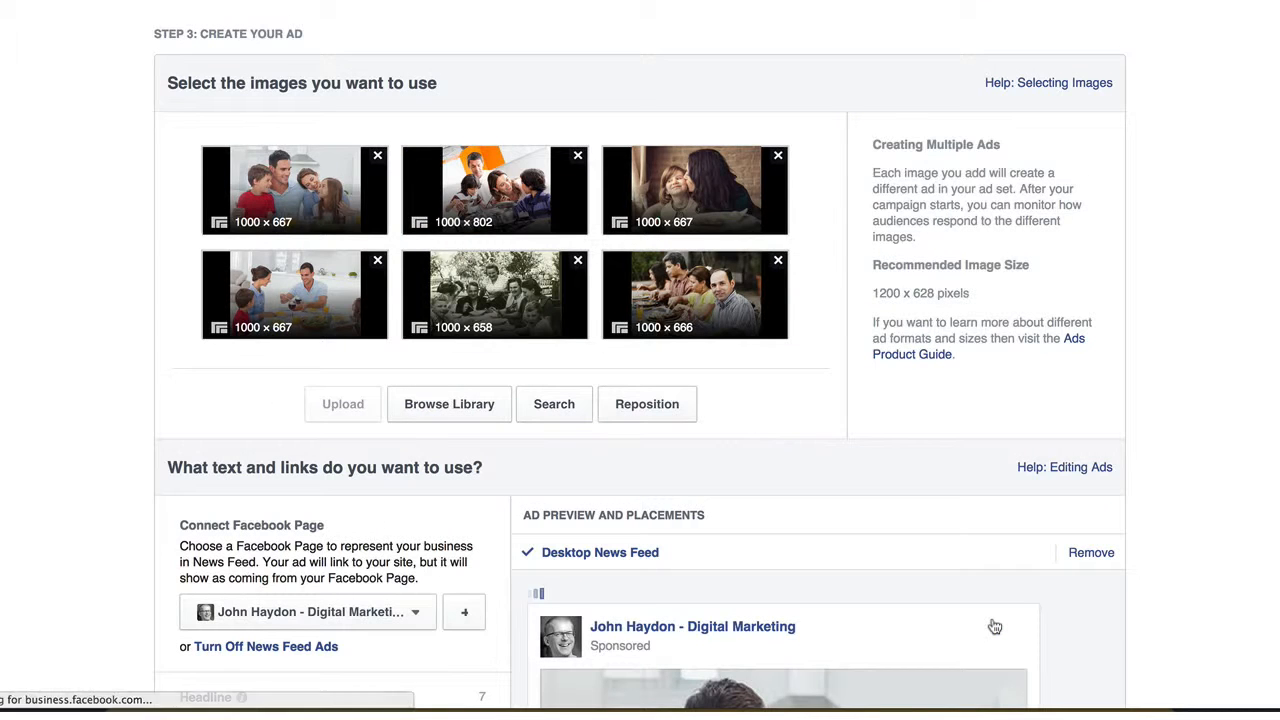
Set the ad headline to "Family Dinner Fundraiser" and its text to "Check out the menu for this year's family dinner! Can anyone say "chocolate mousse"?".
scroll(66, 533, "down", 2)
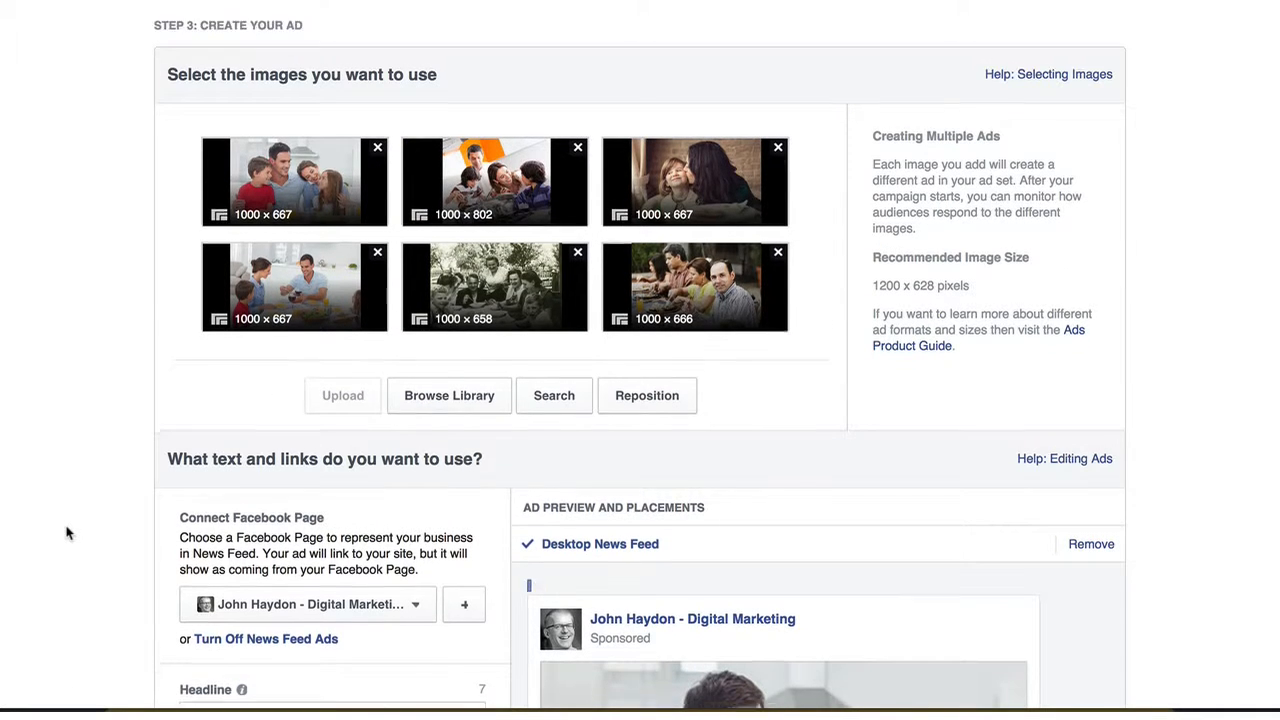
scroll(66, 533, "down", 8)
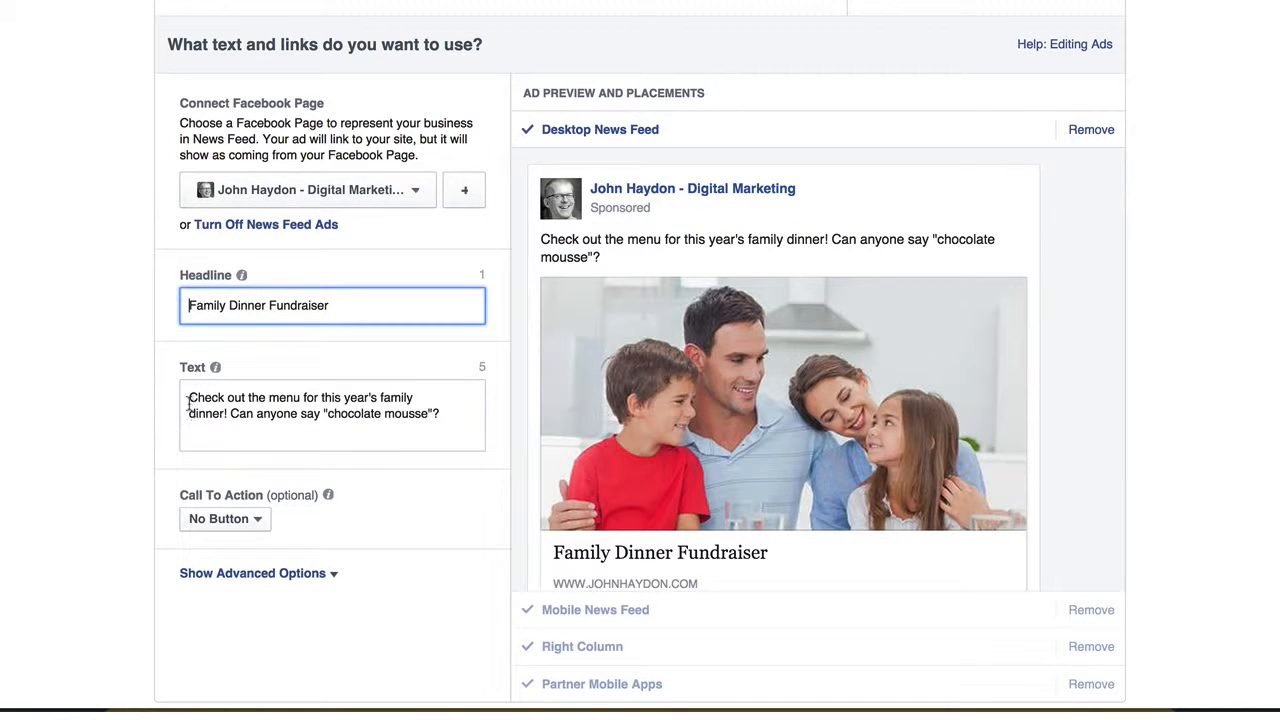
left_click(188, 405)
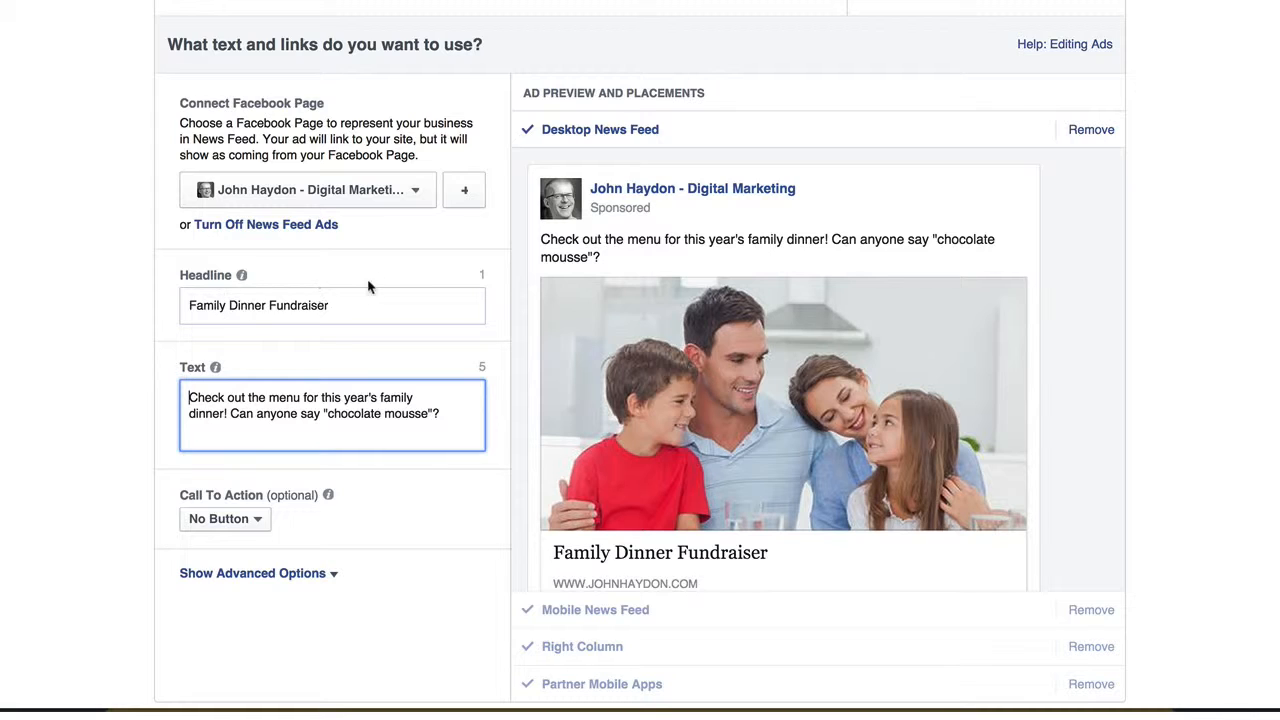
mouse_move(238, 279)
left_click(374, 305)
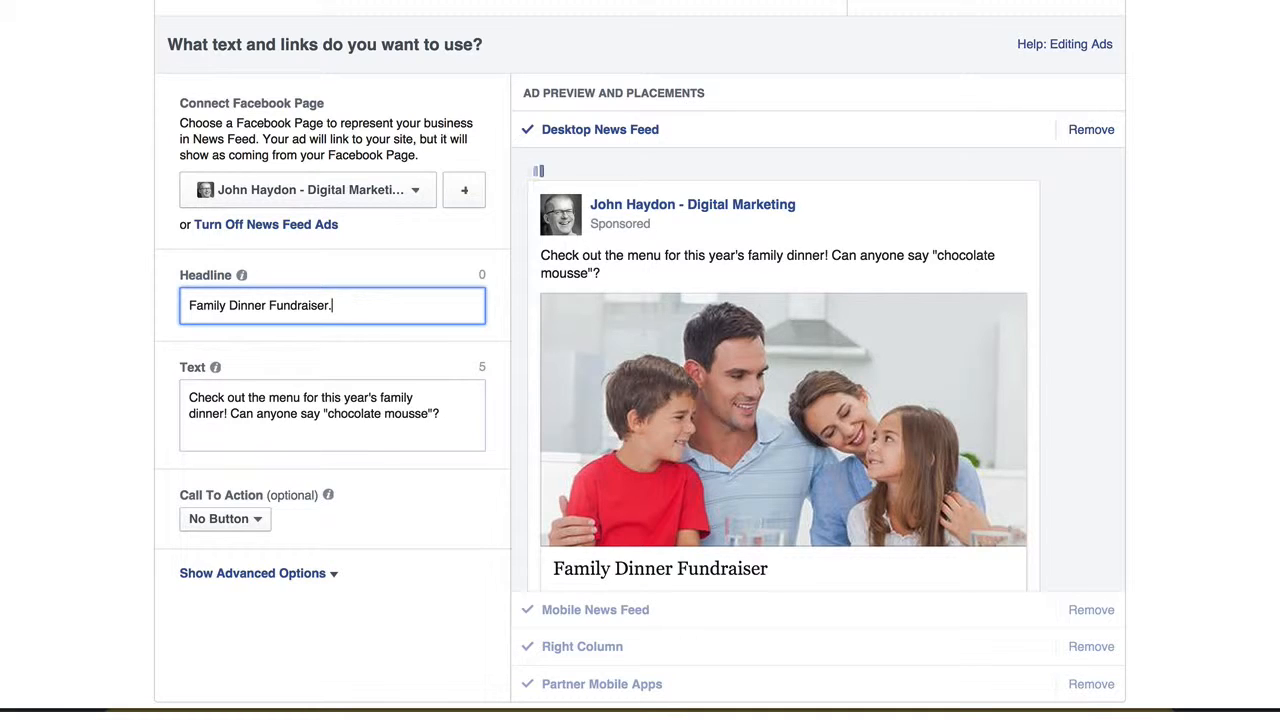
left_click(261, 413)
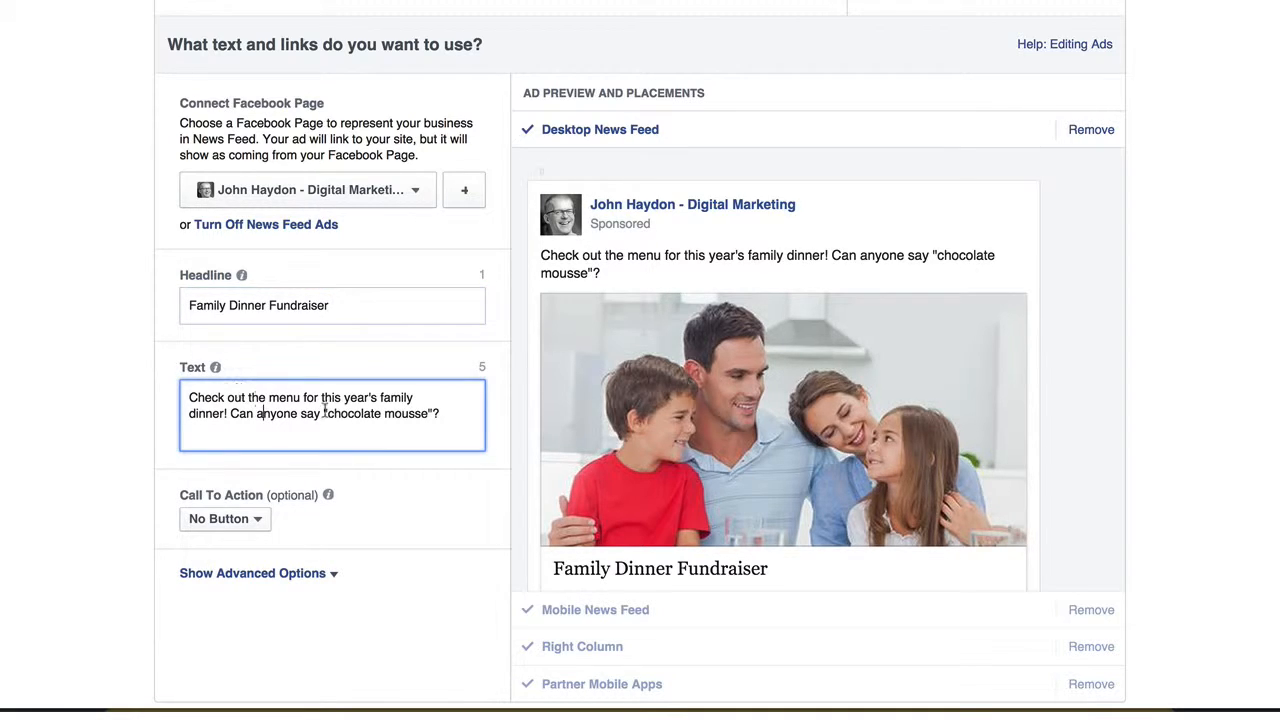
left_click(446, 410)
Set the ad's call to action to Sign Up and review the Desktop News Feed previews for the different images.
left_click(257, 520)
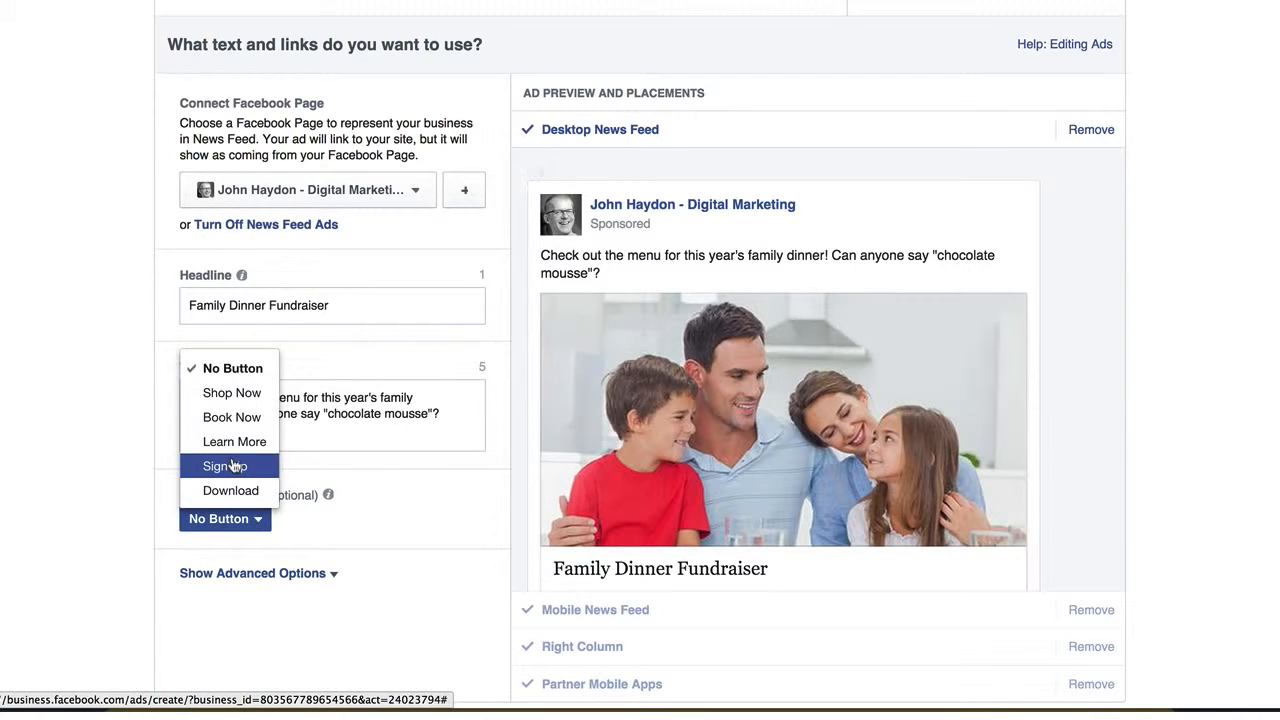
left_click(232, 466)
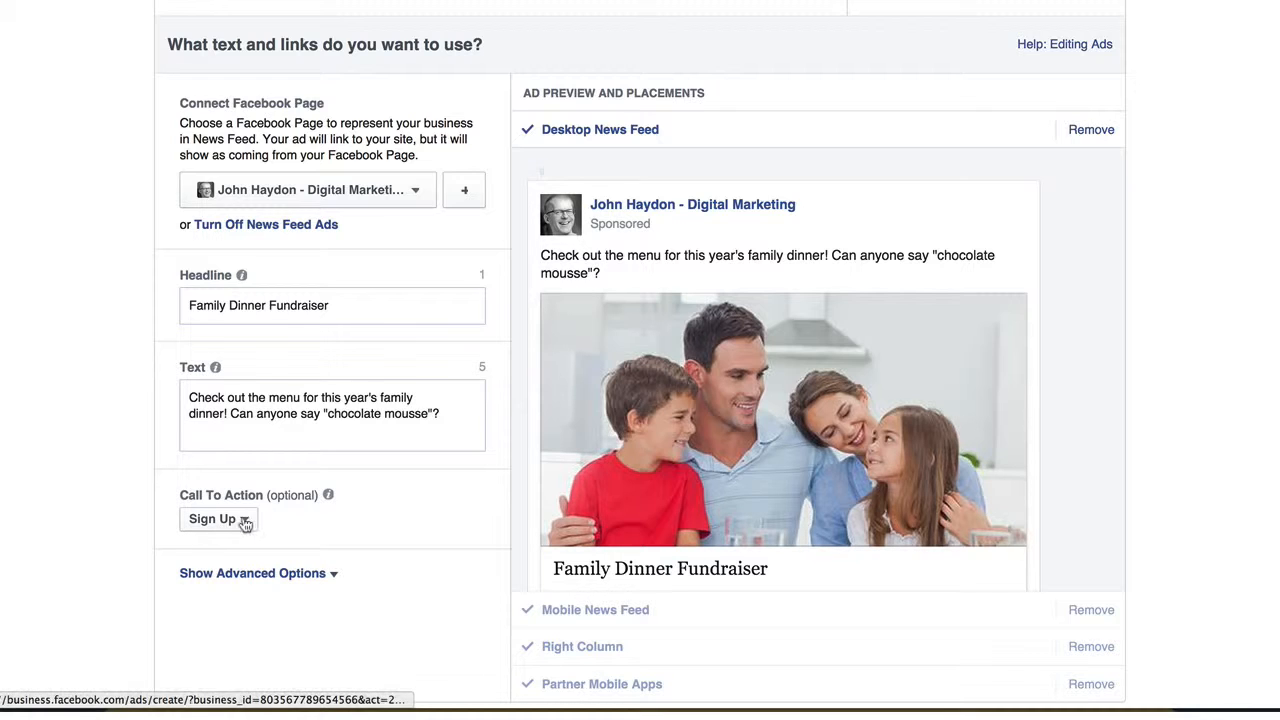
scroll(416, 509, "down", 5)
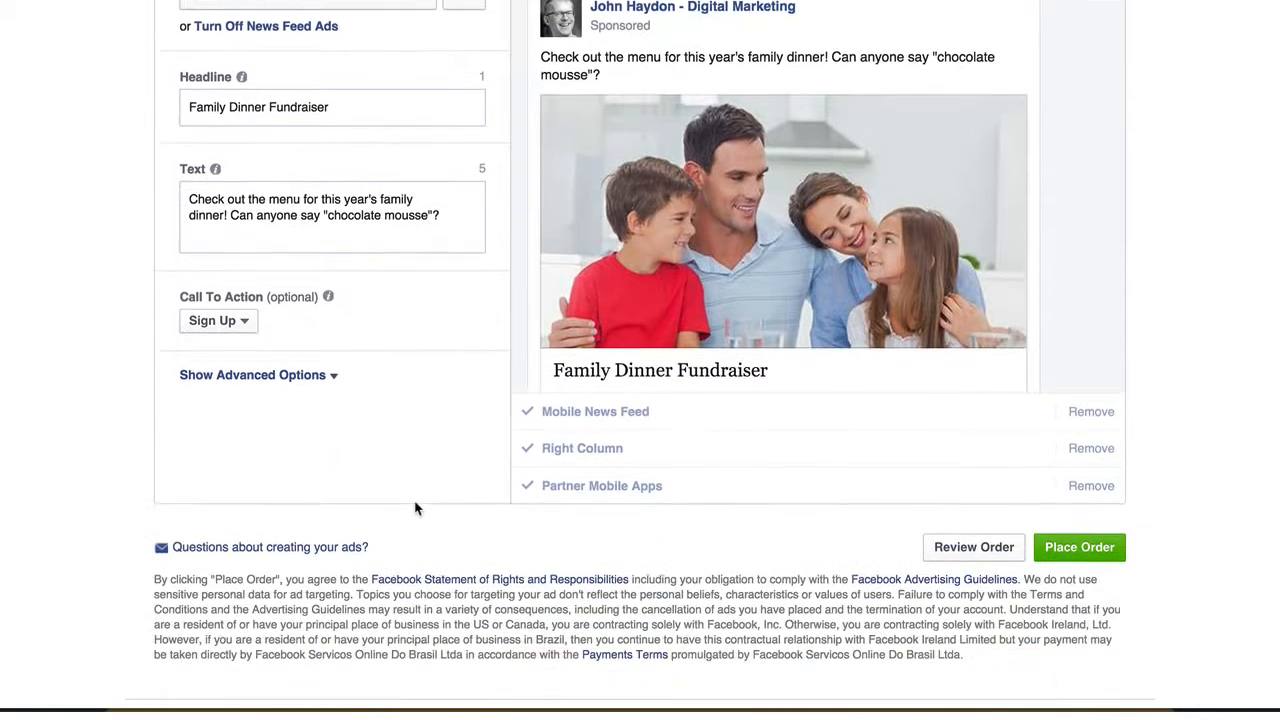
scroll(951, 286, "down", 10)
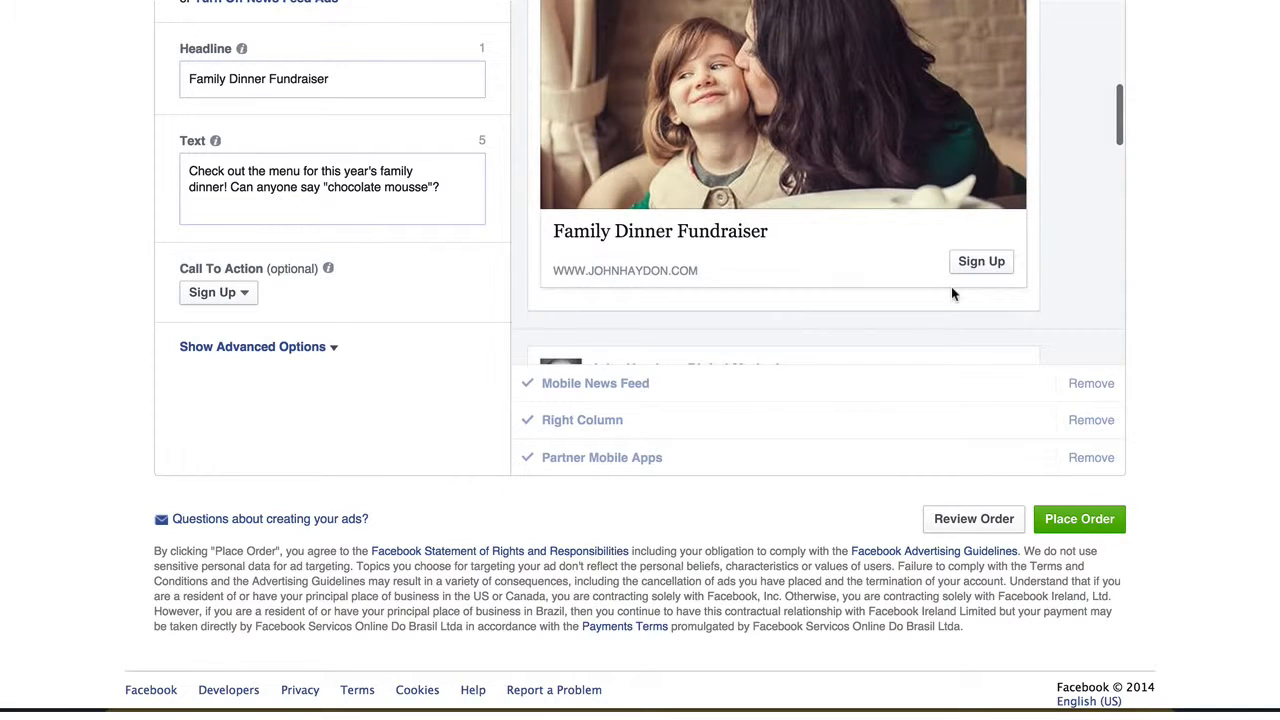
scroll(1257, 277, "up", 5)
scroll(927, 411, "down", 10)
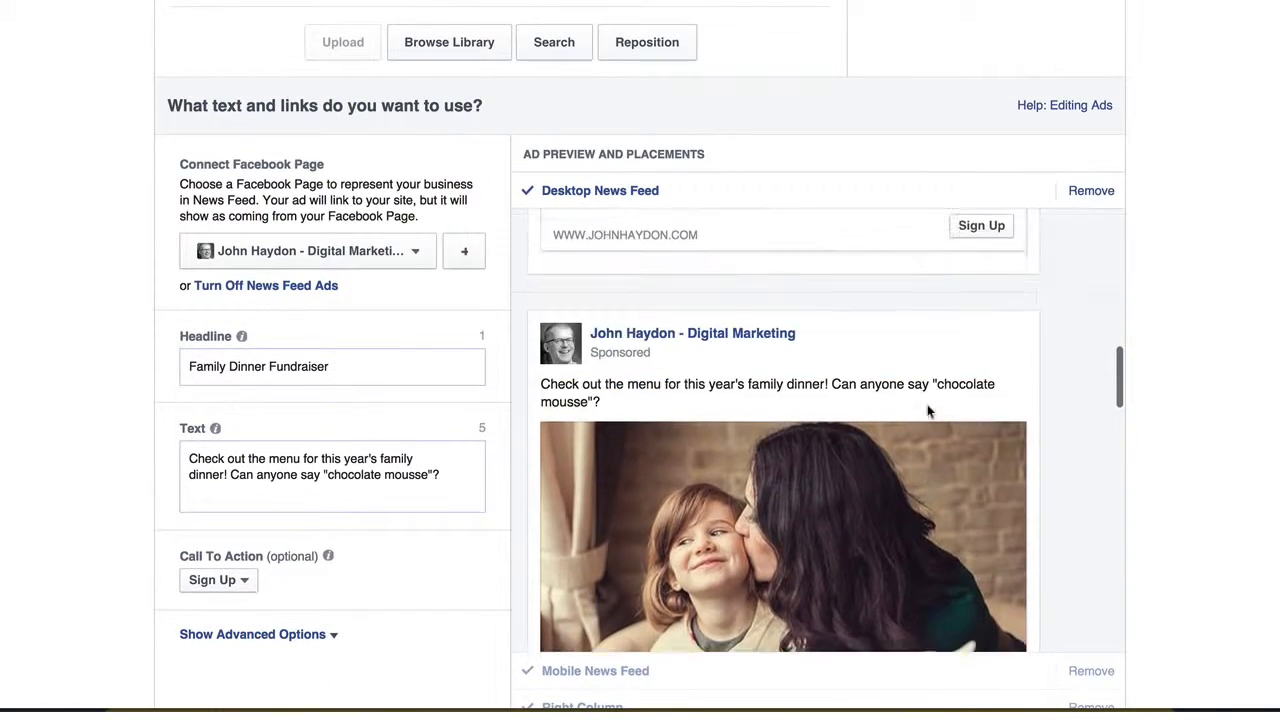
scroll(927, 404, "down", 5)
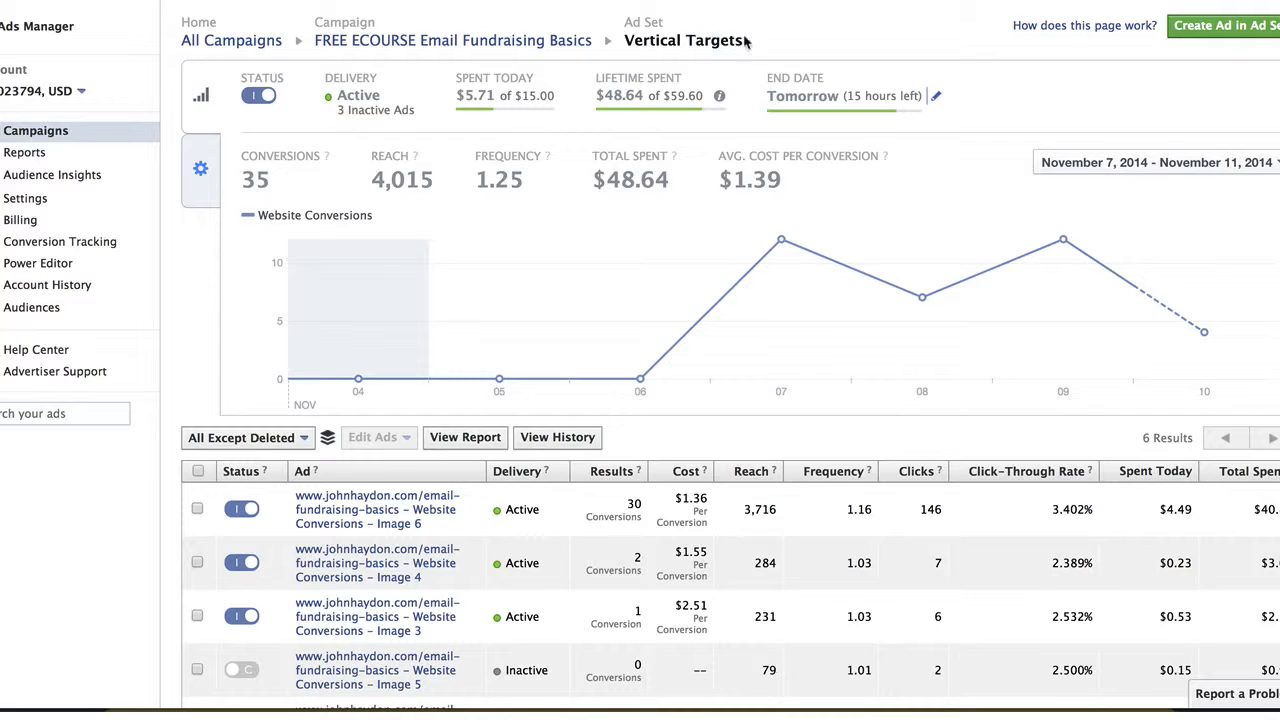
Examine the Vertical Targets ad set's results in Ads Manager and expand the previews of the Image 6 and Image 4 ads.
scroll(764, 36, "down", 2)
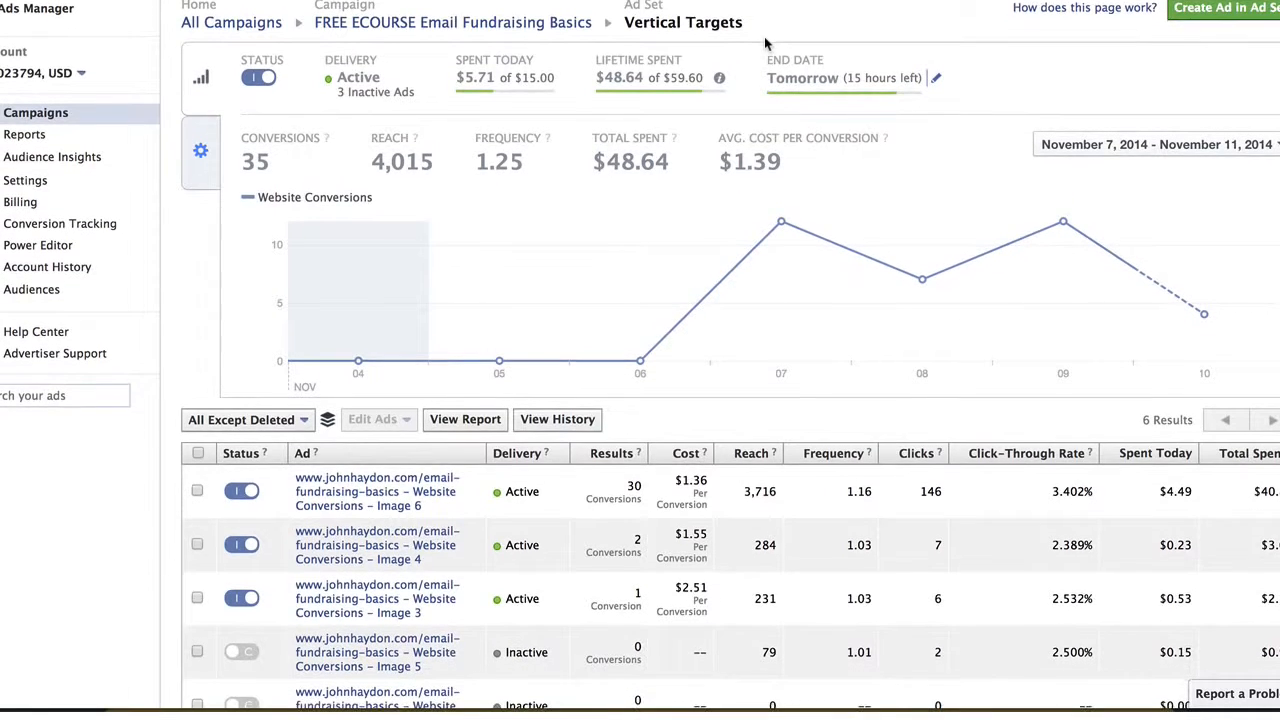
scroll(764, 40, "down", 5)
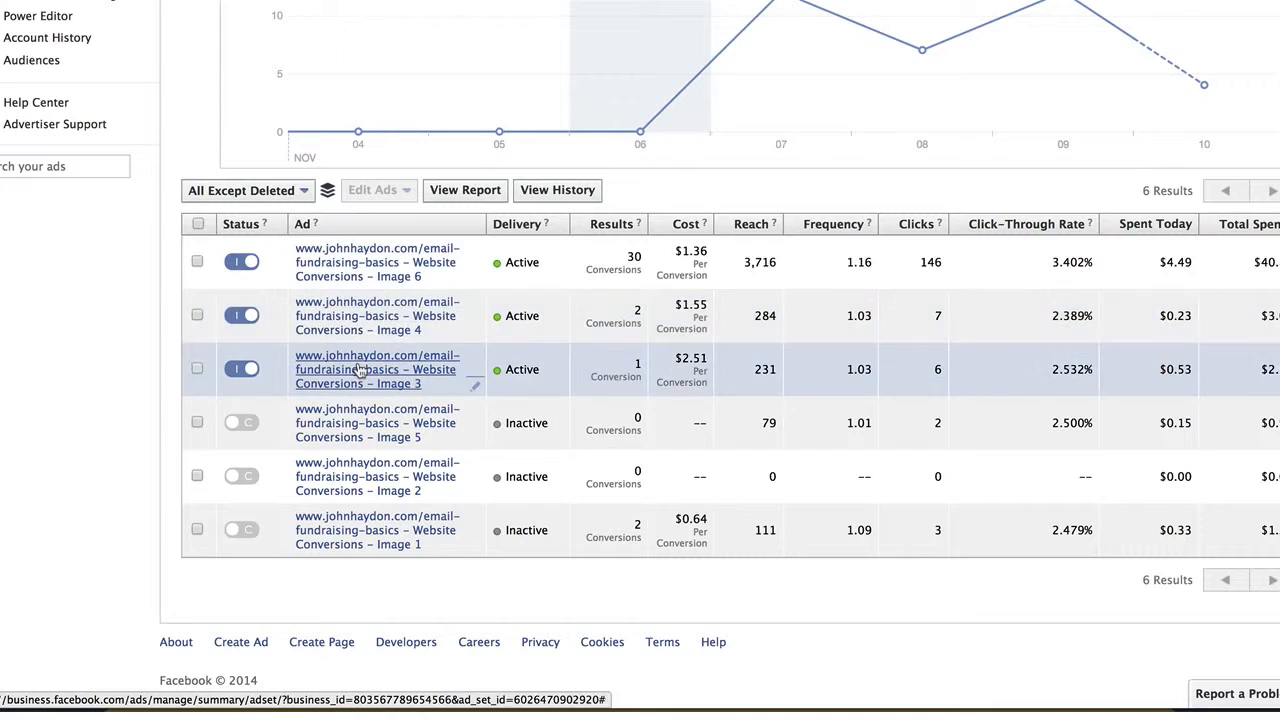
left_click(348, 260)
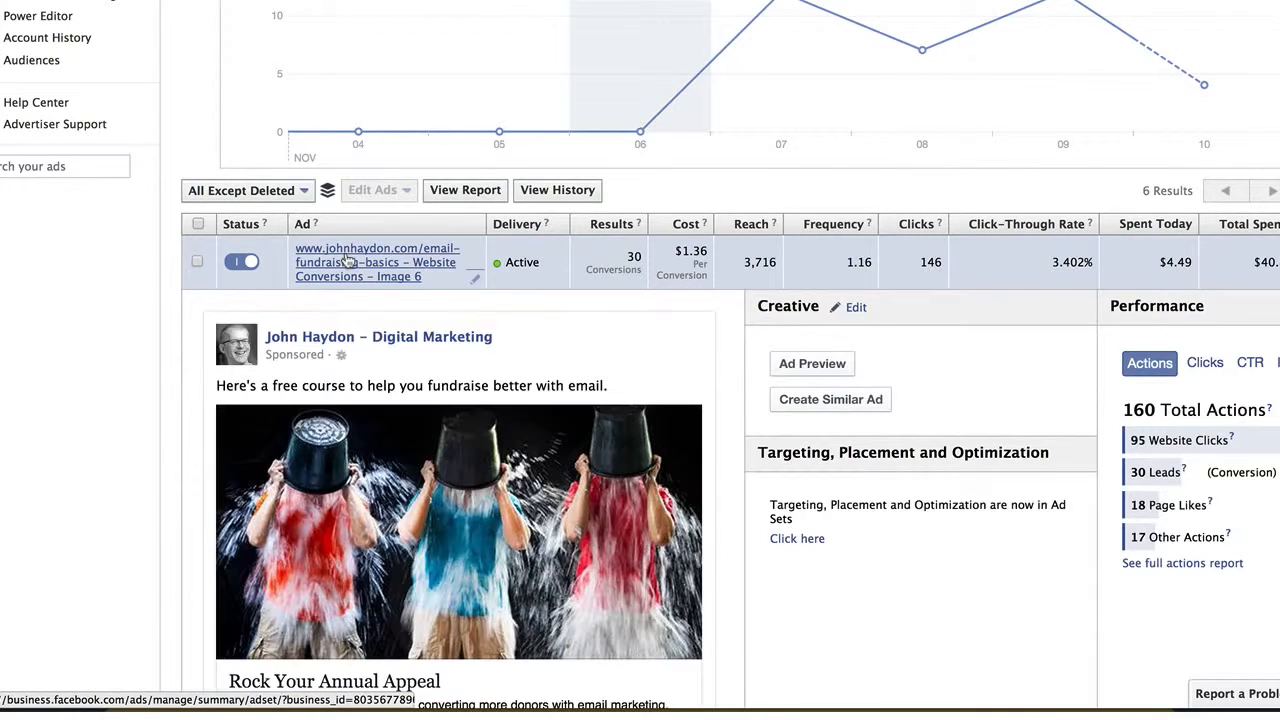
scroll(348, 258, "down", 5)
left_click(339, 394)
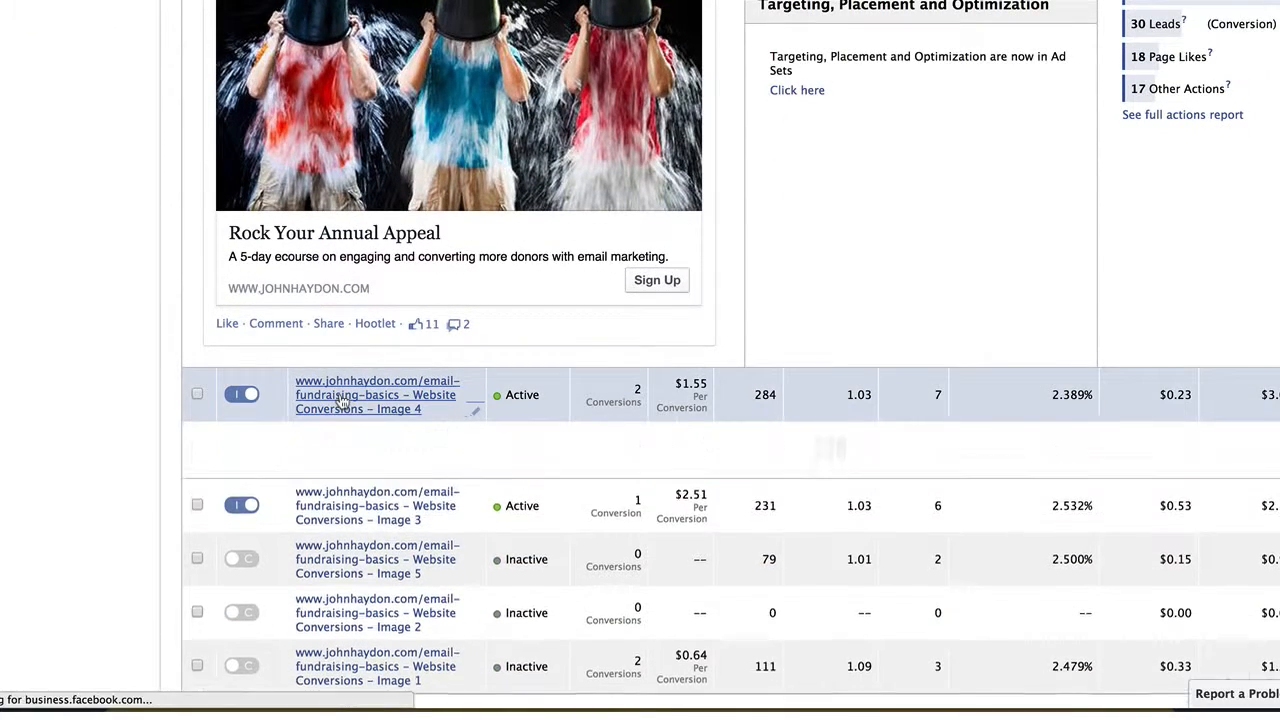
scroll(339, 396, "down", 5)
scroll(339, 400, "down", 5)
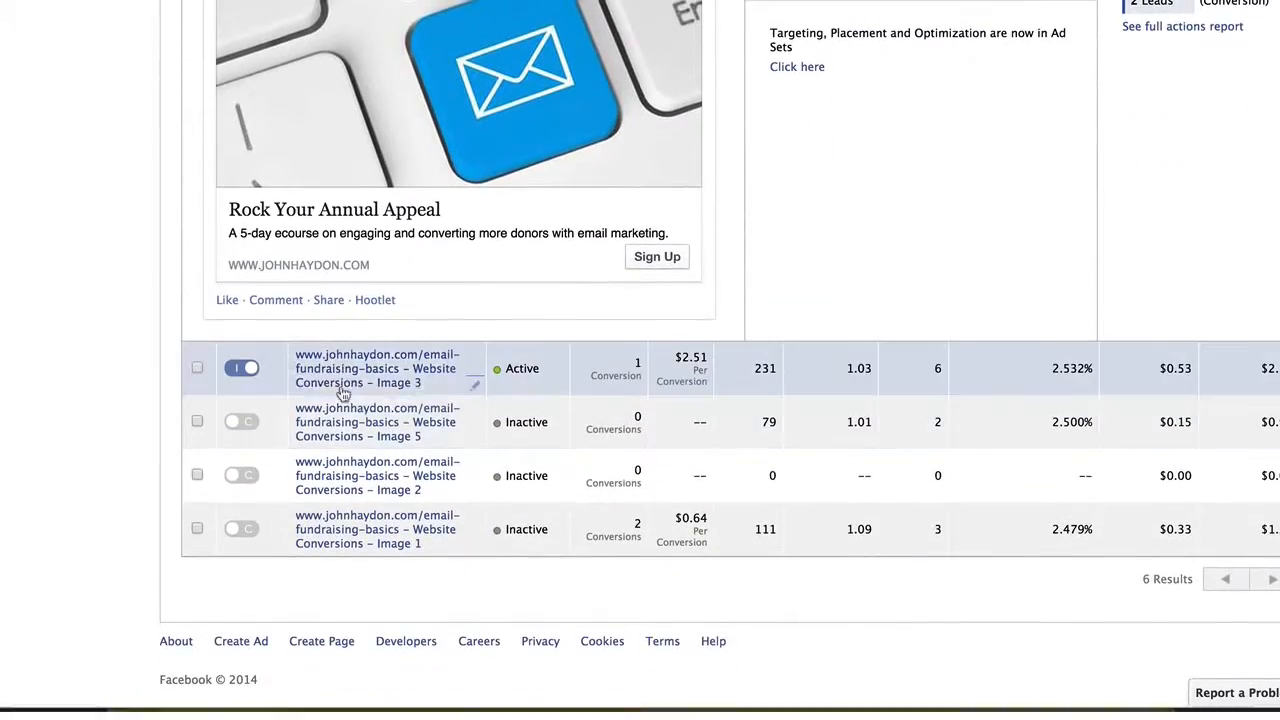
Compare the expanded Image 6 and Image 4 ad previews and their results with the Image 3 ad's row.
scroll(352, 373, "up", 10)
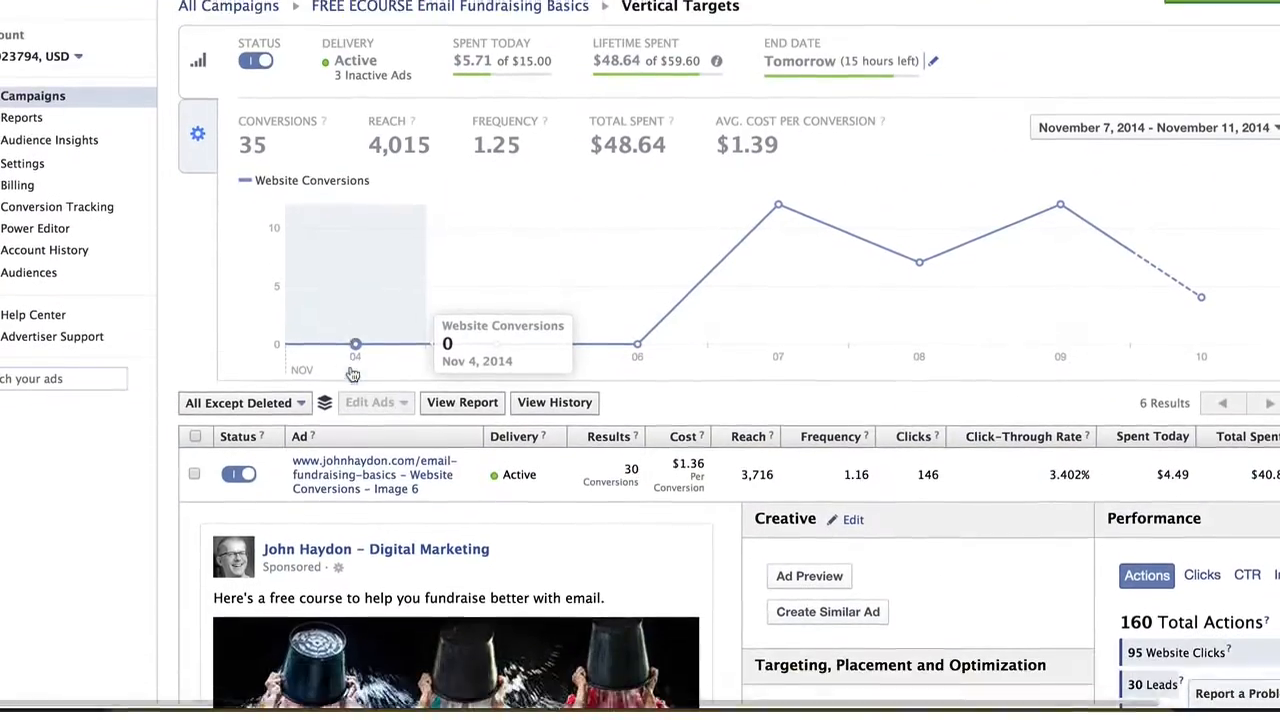
left_click(356, 488)
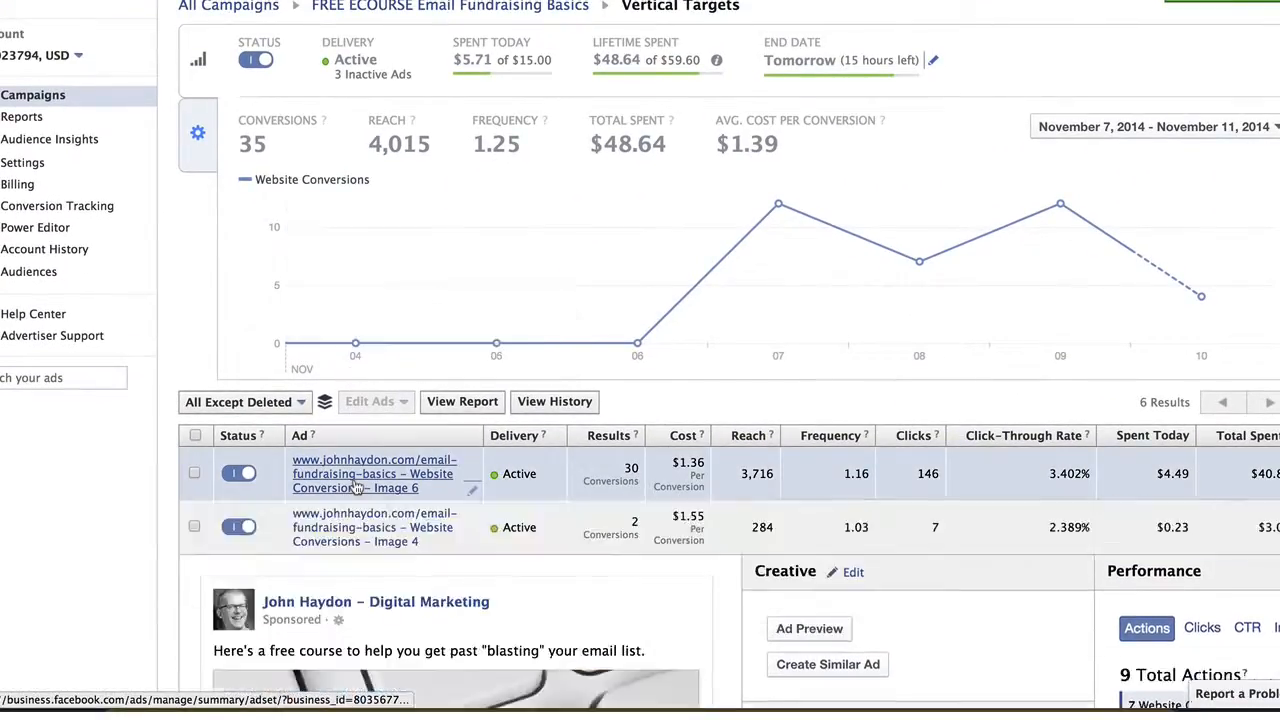
scroll(355, 485, "down", 5)
scroll(353, 485, "up", 2)
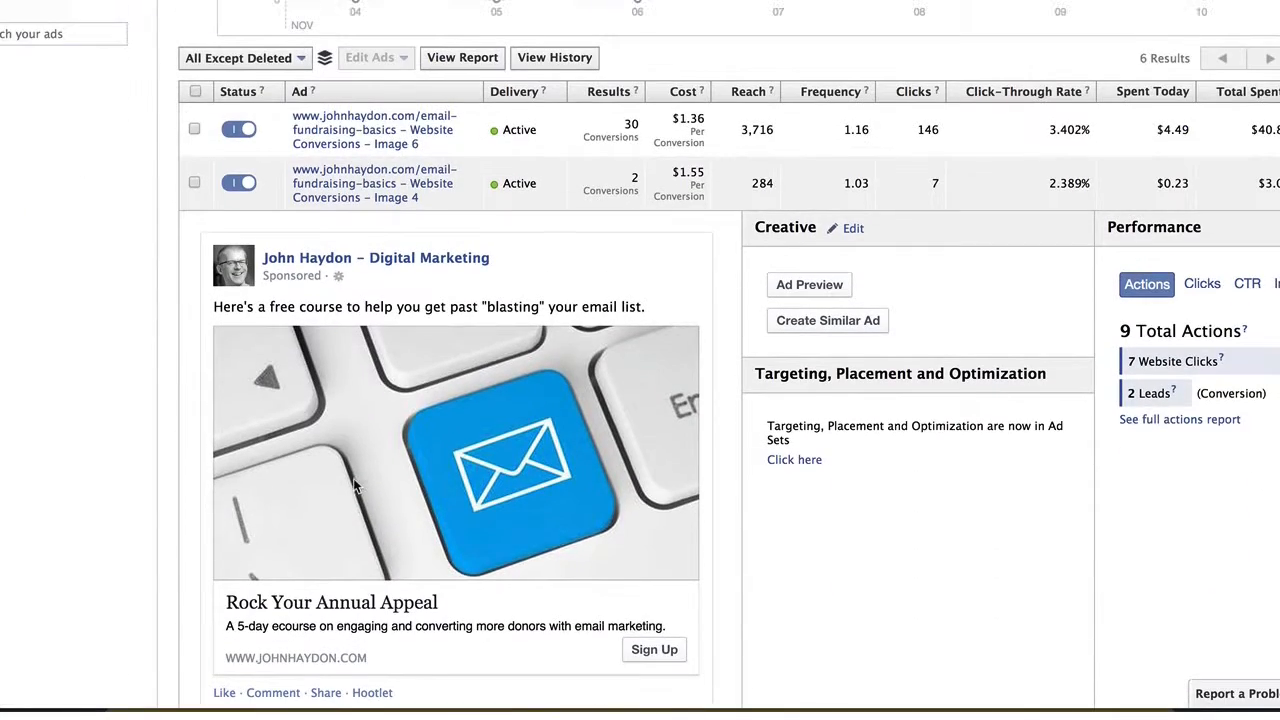
left_click(371, 141)
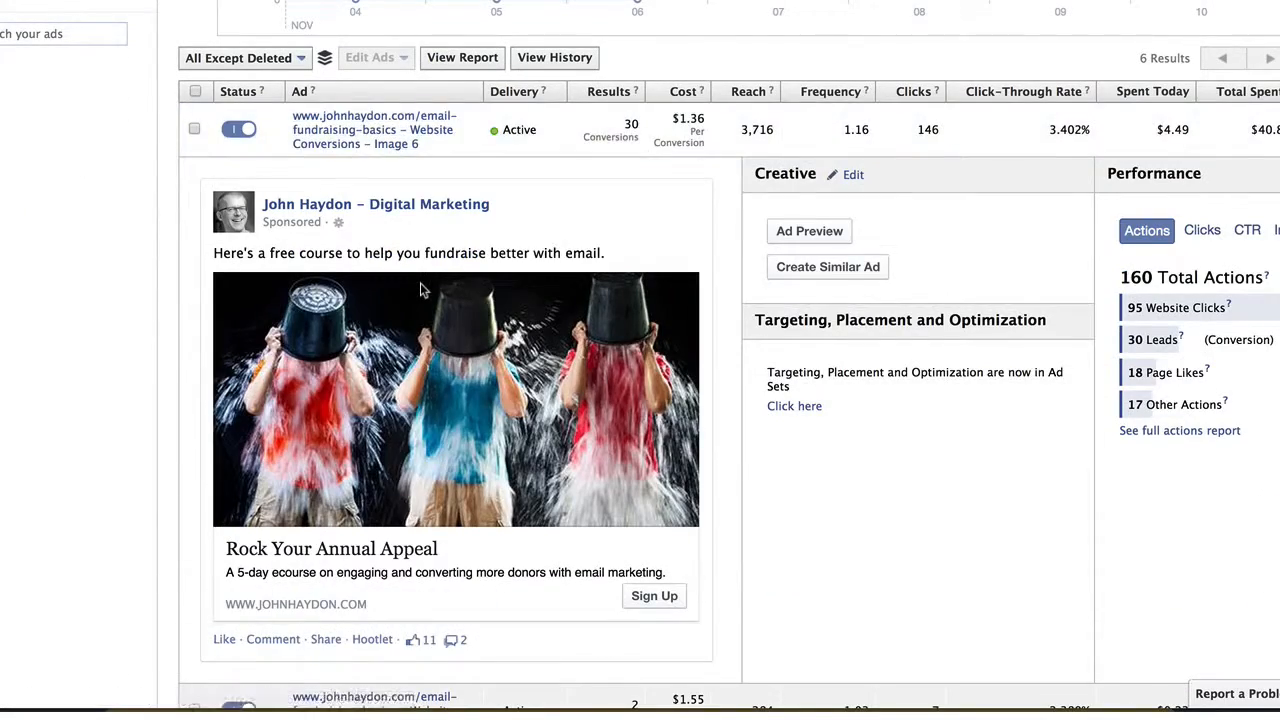
scroll(423, 290, "down", 4)
scroll(421, 285, "down", 3)
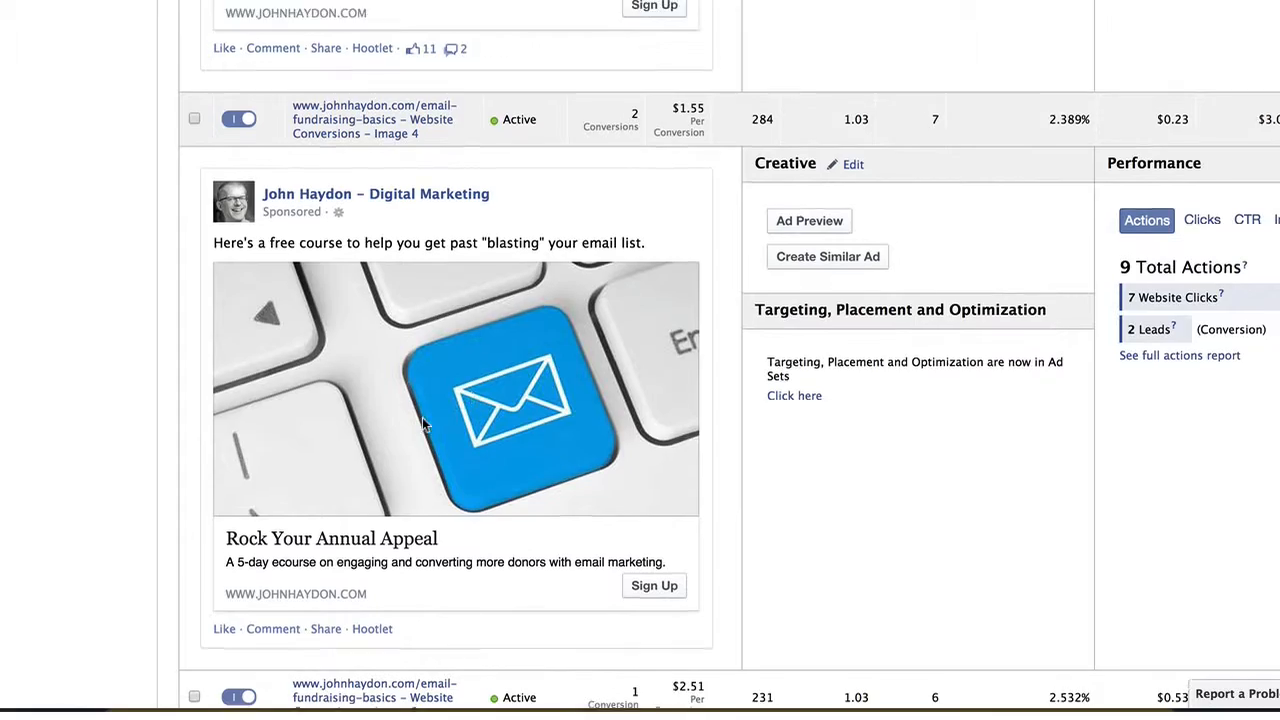
scroll(422, 417, "down", 1)
scroll(422, 425, "down", 4)
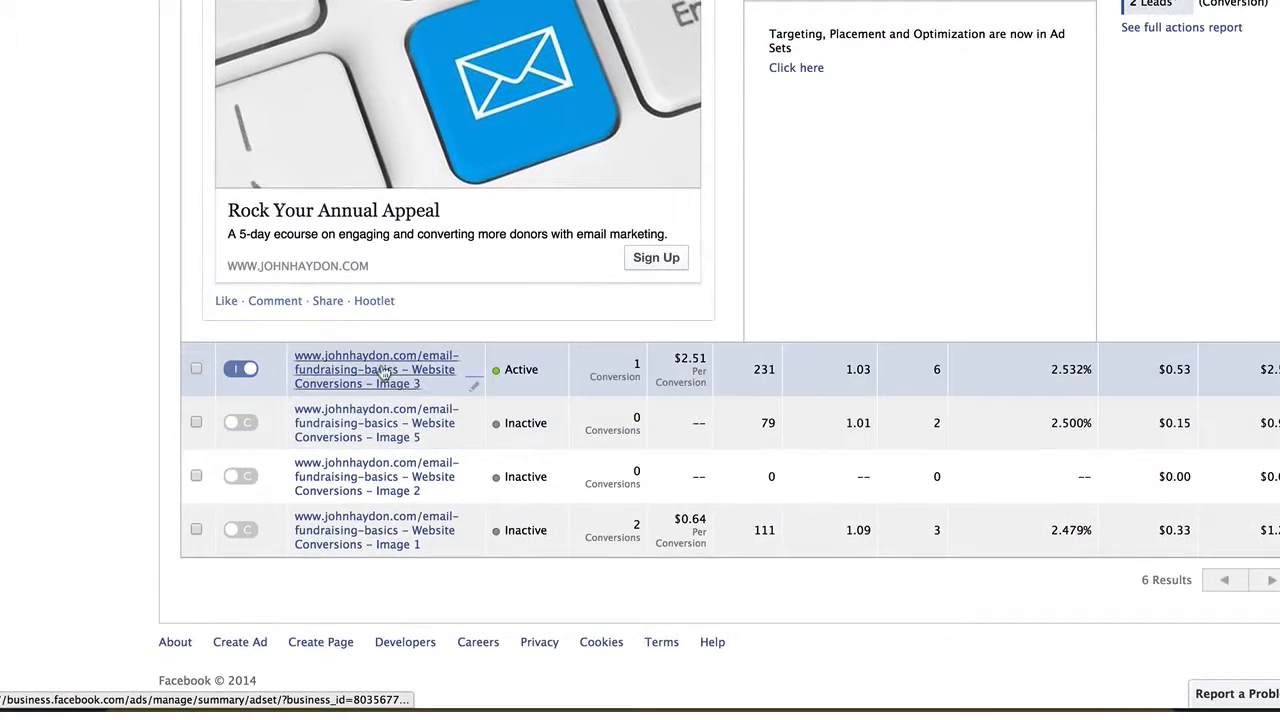
left_click(383, 372)
Sort the ads in the Vertical Targets ad set by click-through rate, highest first.
scroll(383, 372, "up", 15)
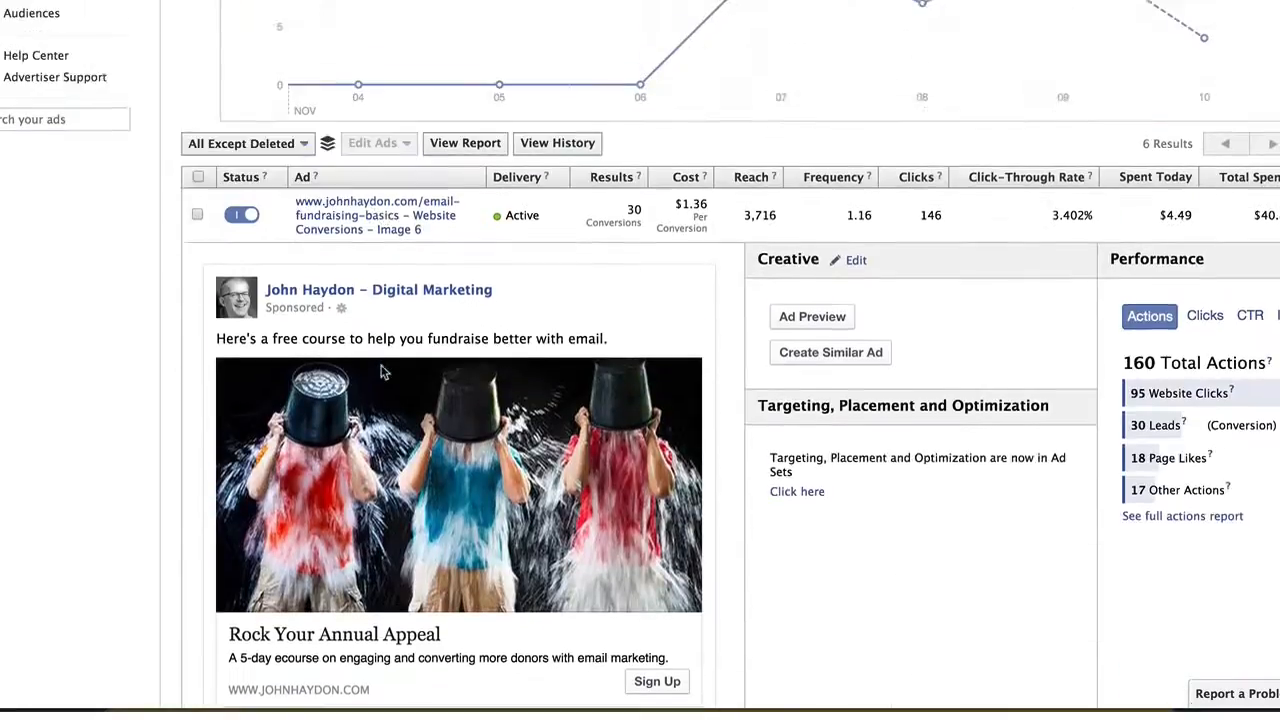
scroll(383, 373, "down", 2)
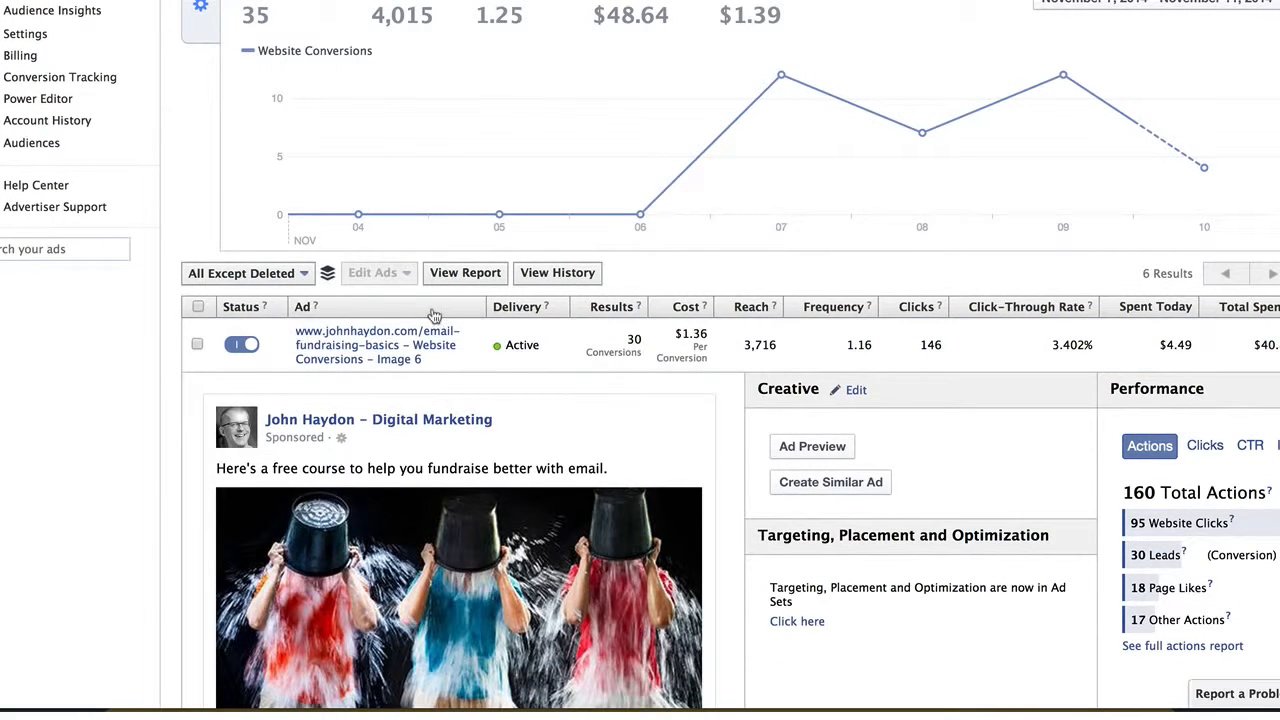
left_click(1030, 308)
left_click(1033, 310)
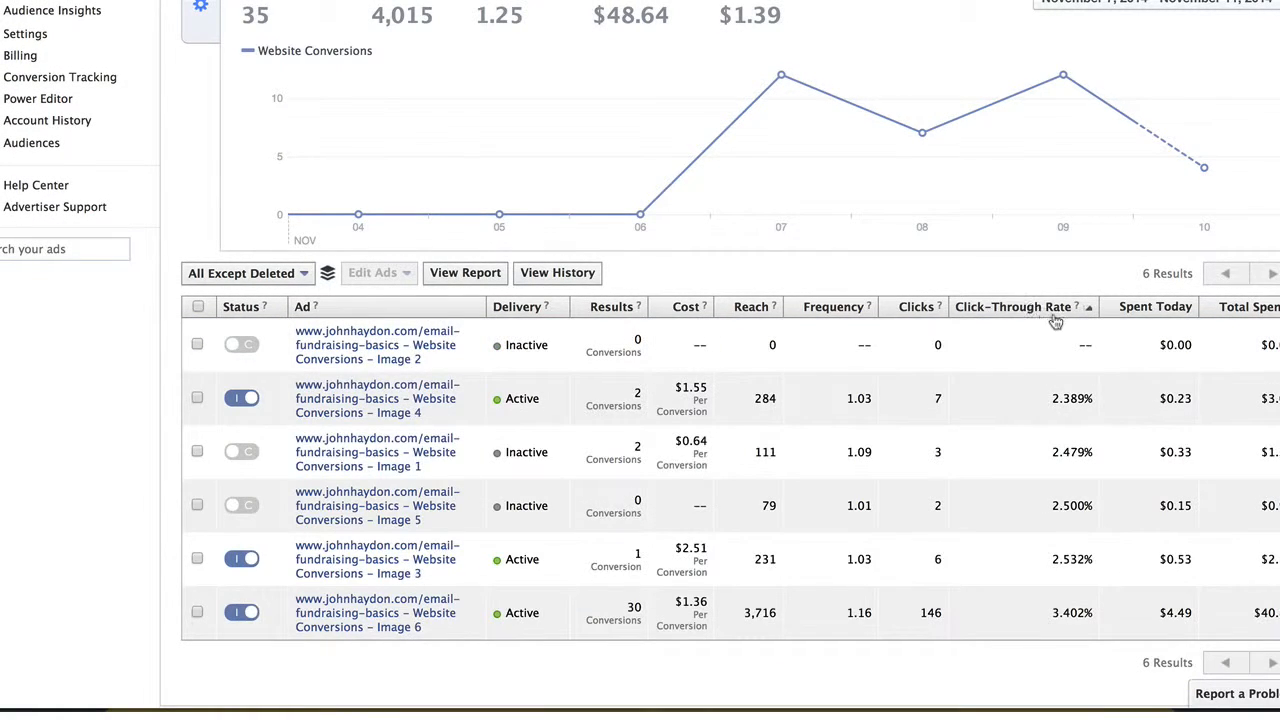
left_click(1052, 316)
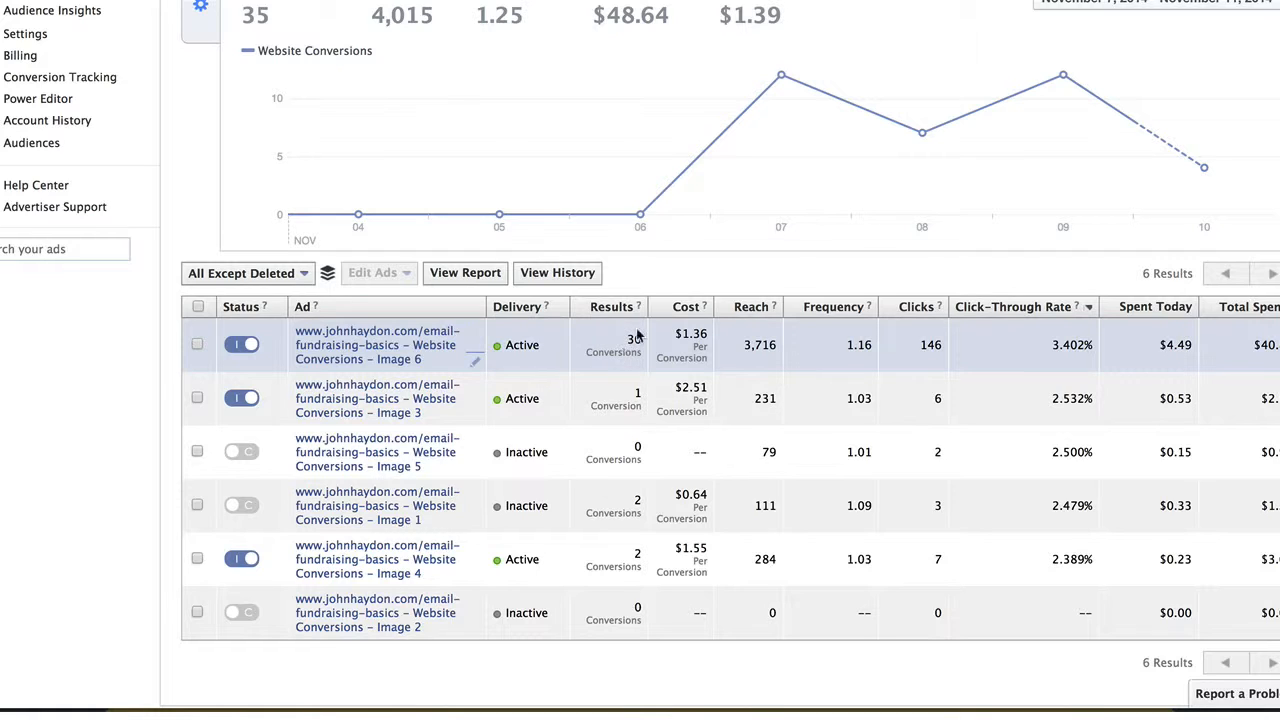
Expand the Image 6 ad's details and start creating a similar ad from it.
left_click(395, 345)
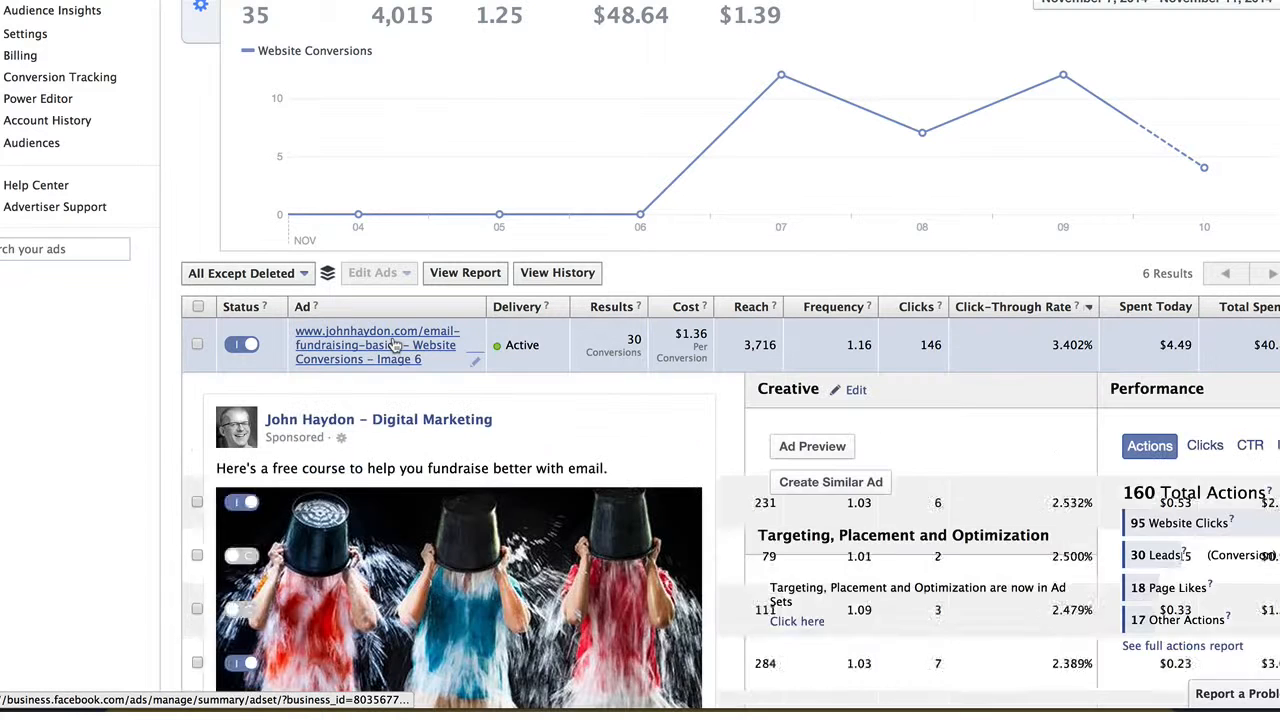
scroll(395, 345, "down", 3)
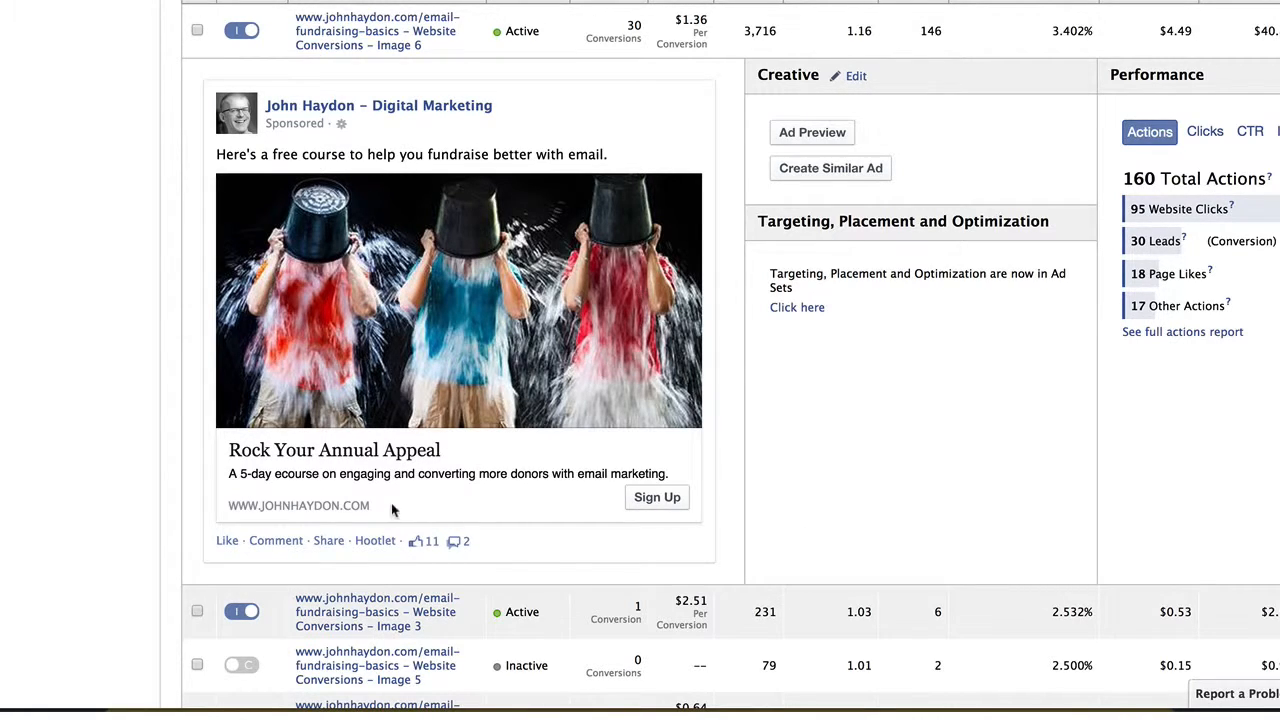
scroll(607, 480, "down", 1)
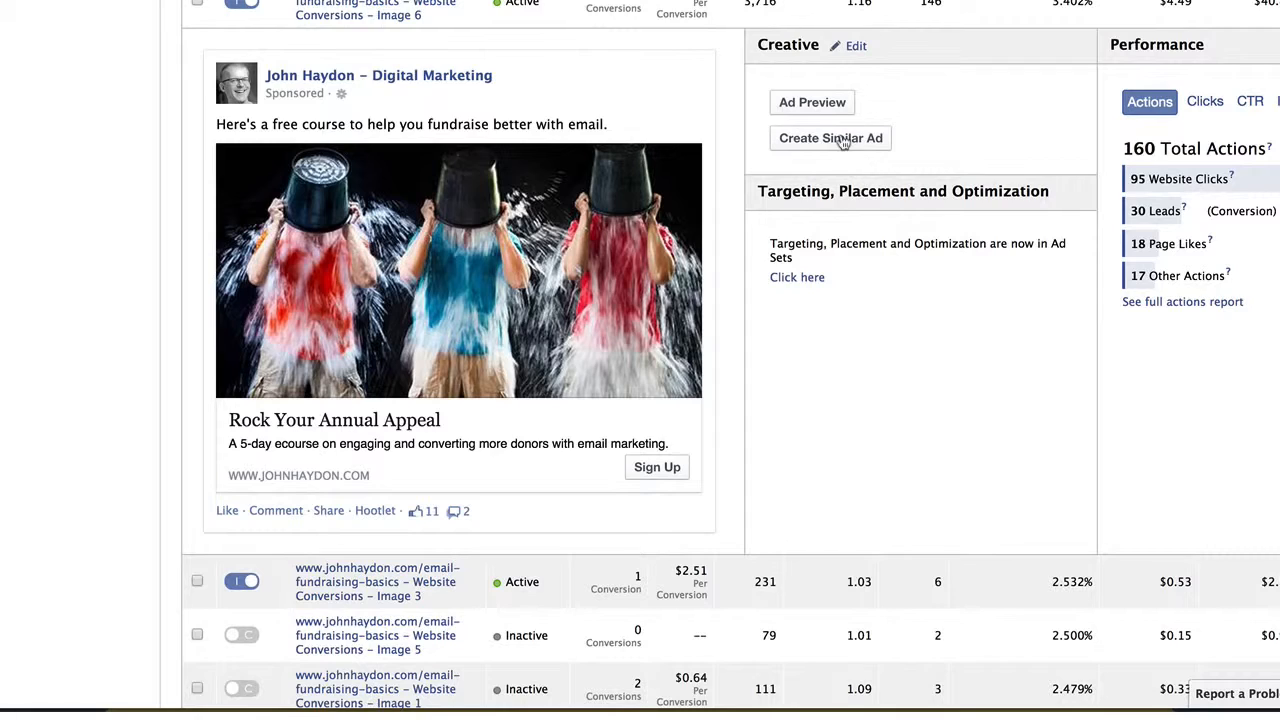
left_click(840, 139)
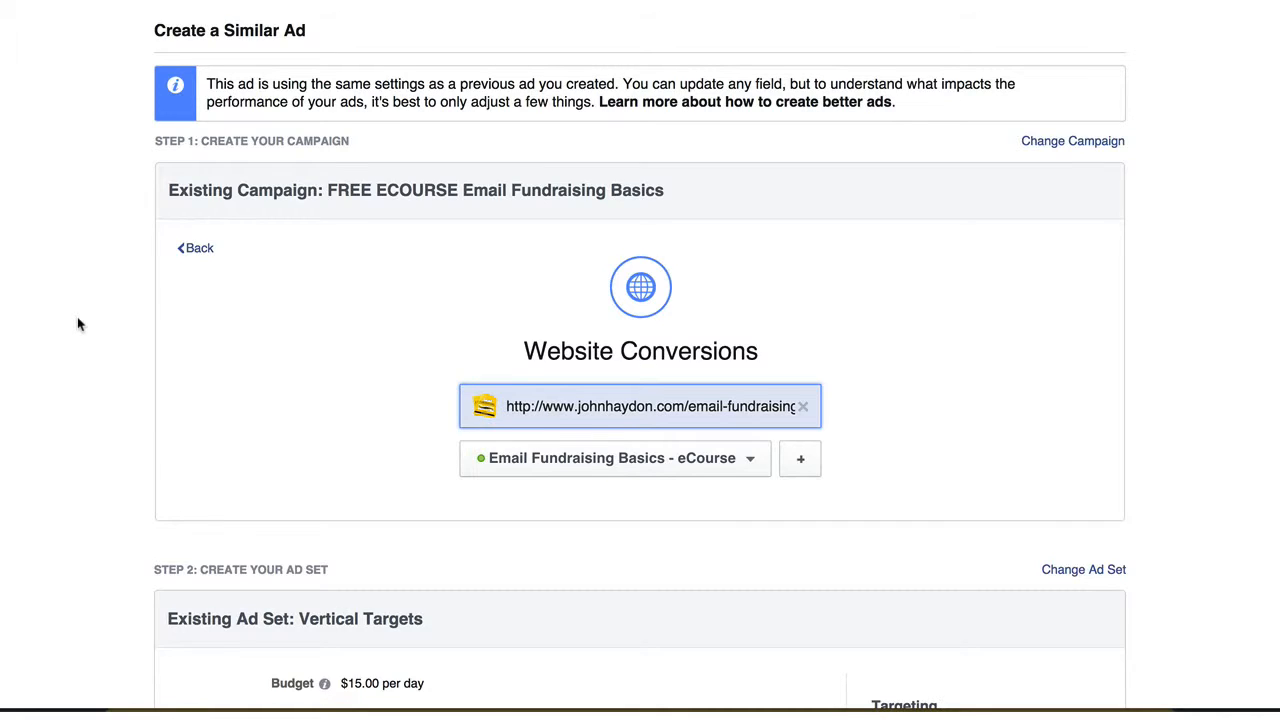
Examine the similar ad's campaign, ad set, image, headline, text and placement settings through to the order options.
scroll(78, 324, "down", 2)
scroll(78, 324, "down", 3)
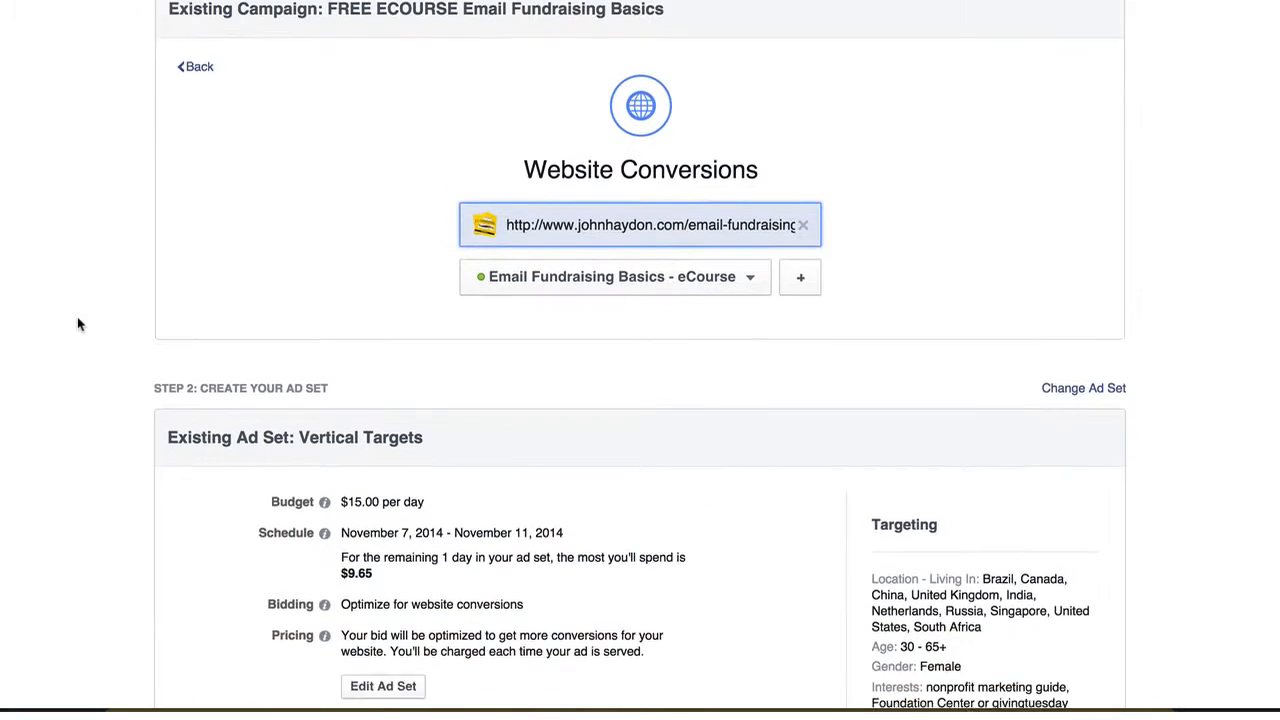
scroll(78, 324, "down", 5)
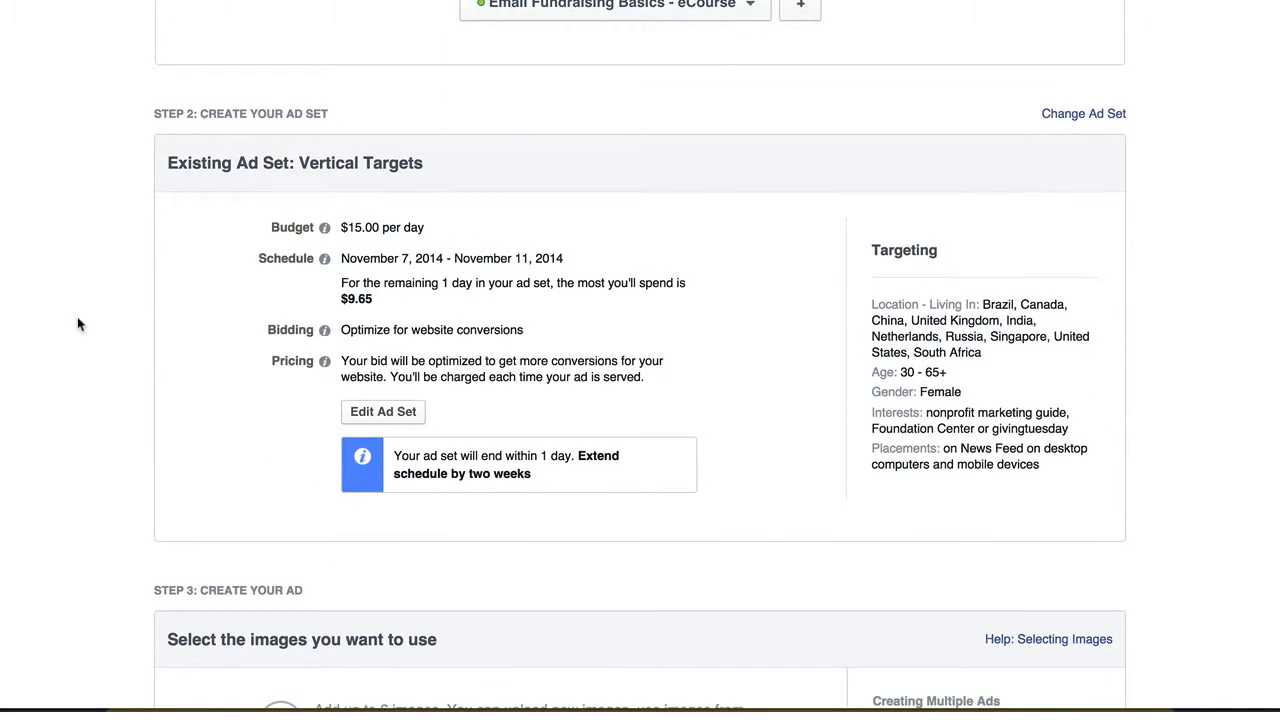
scroll(78, 324, "down", 10)
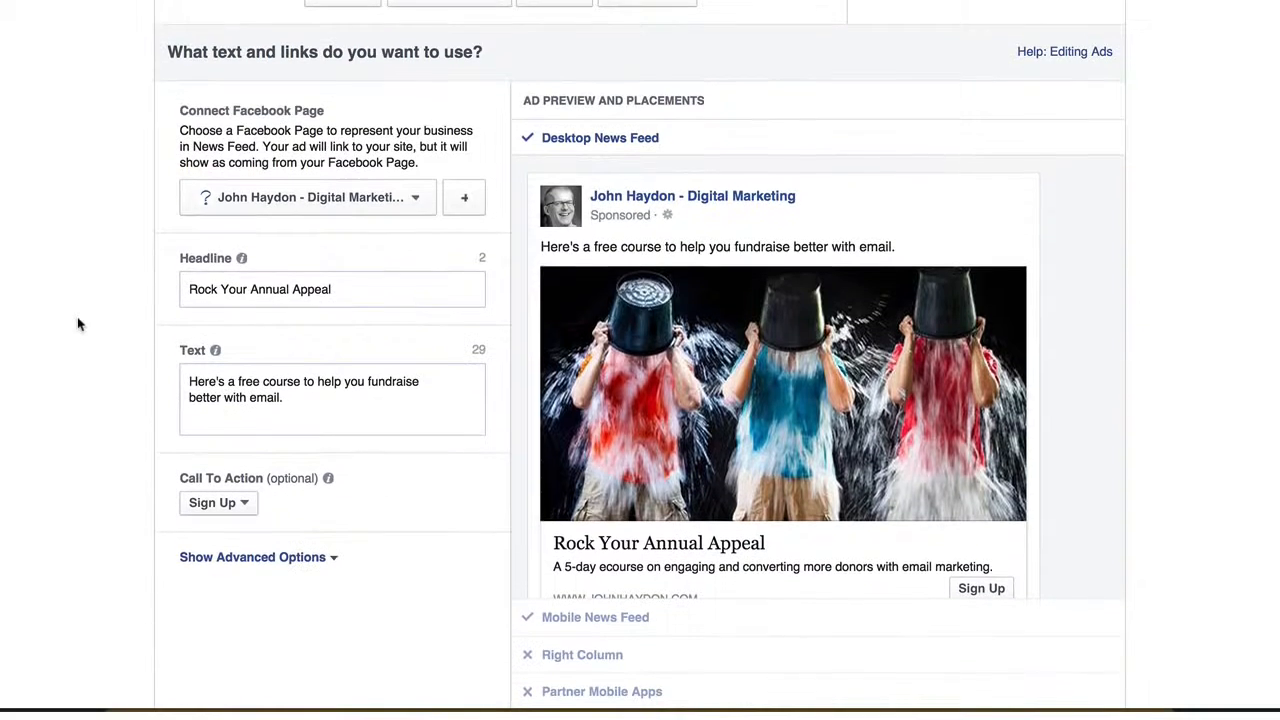
left_click(260, 290)
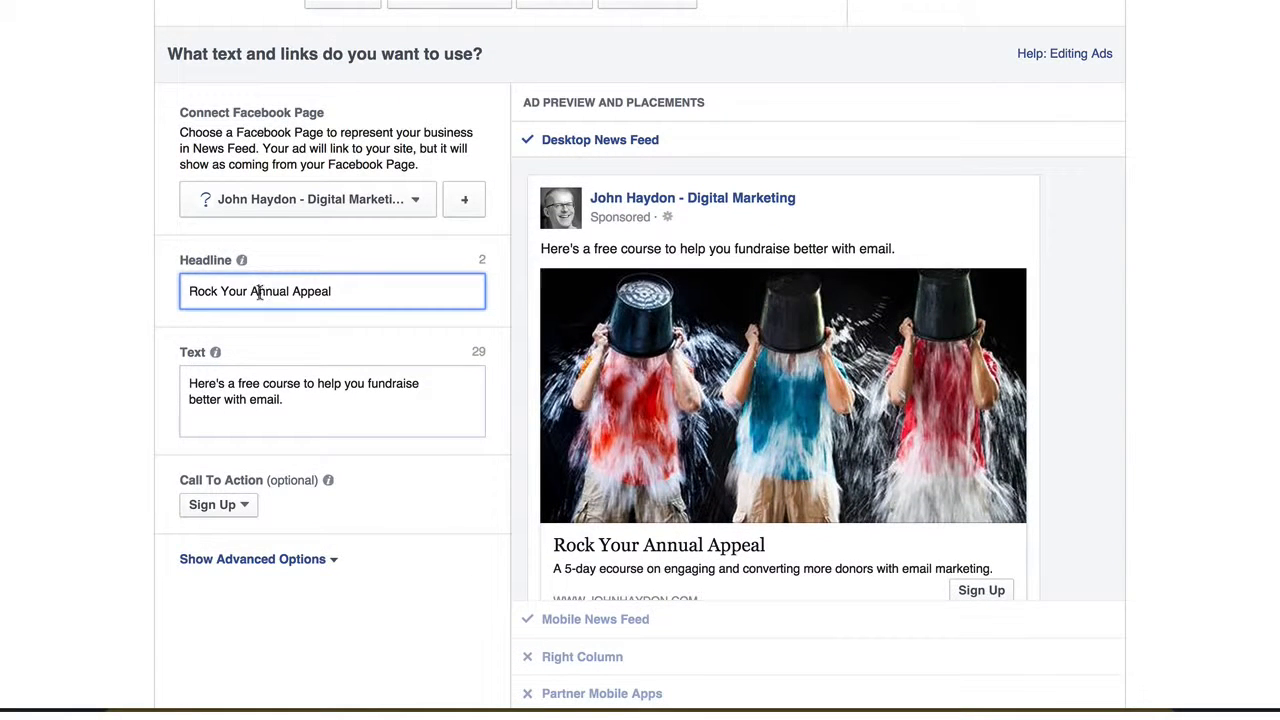
scroll(676, 388, "up", 5)
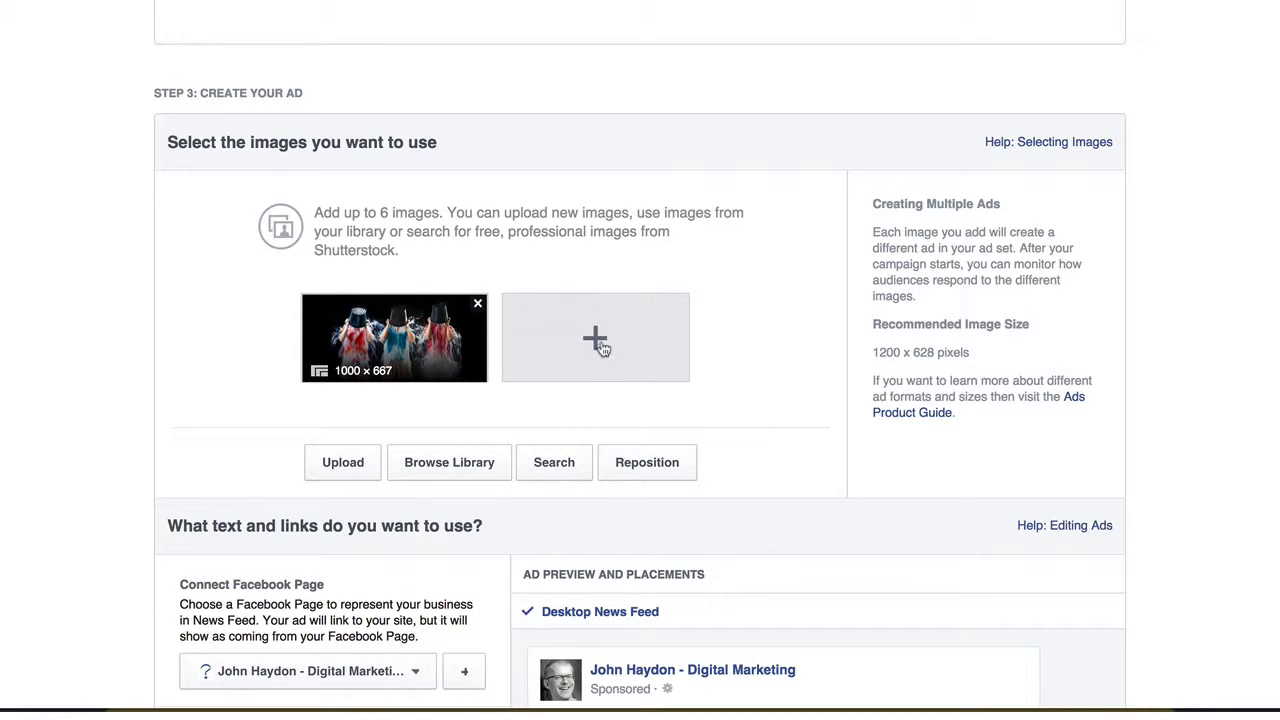
scroll(604, 347, "down", 2)
scroll(604, 347, "down", 2)
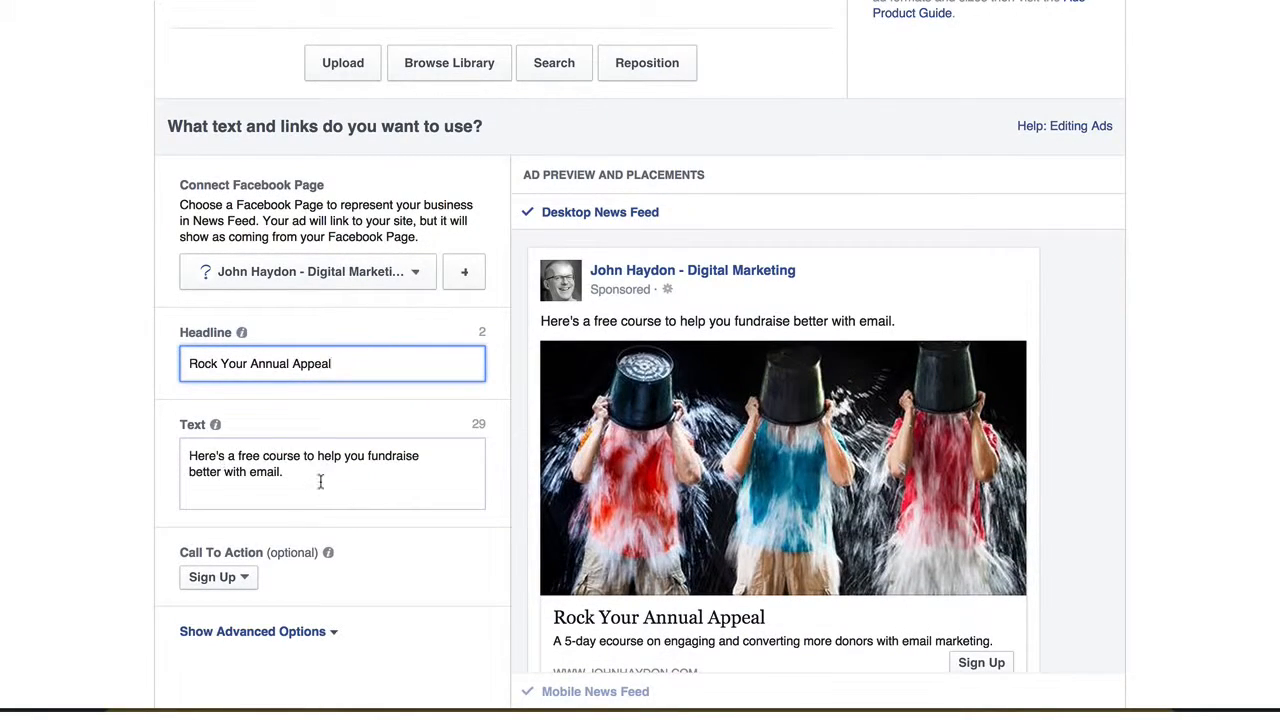
scroll(320, 482, "down", 2)
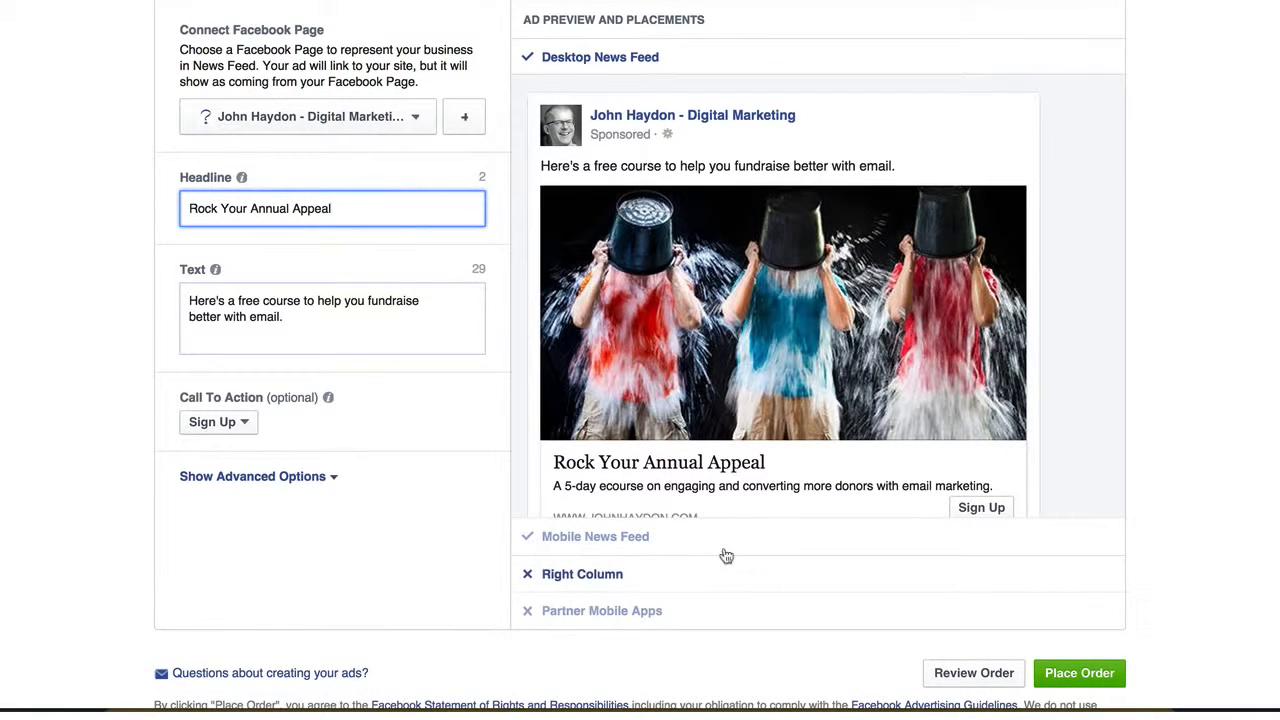
scroll(758, 543, "down", 2)
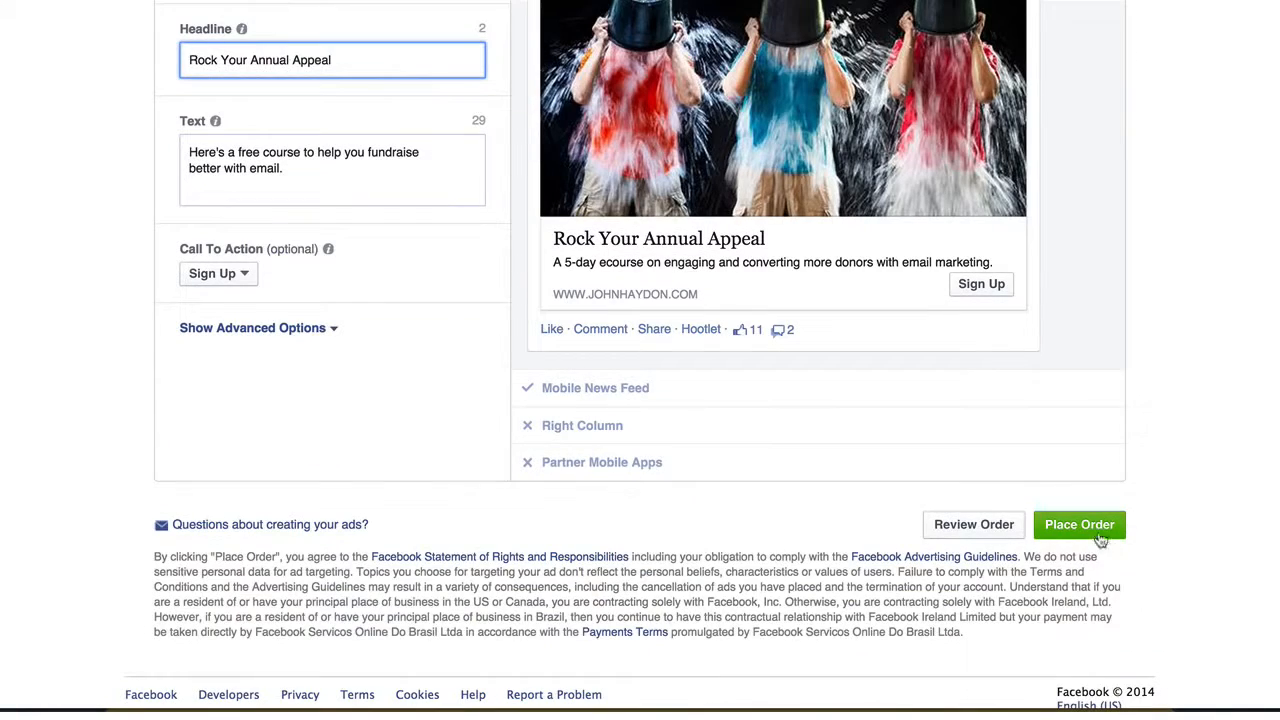